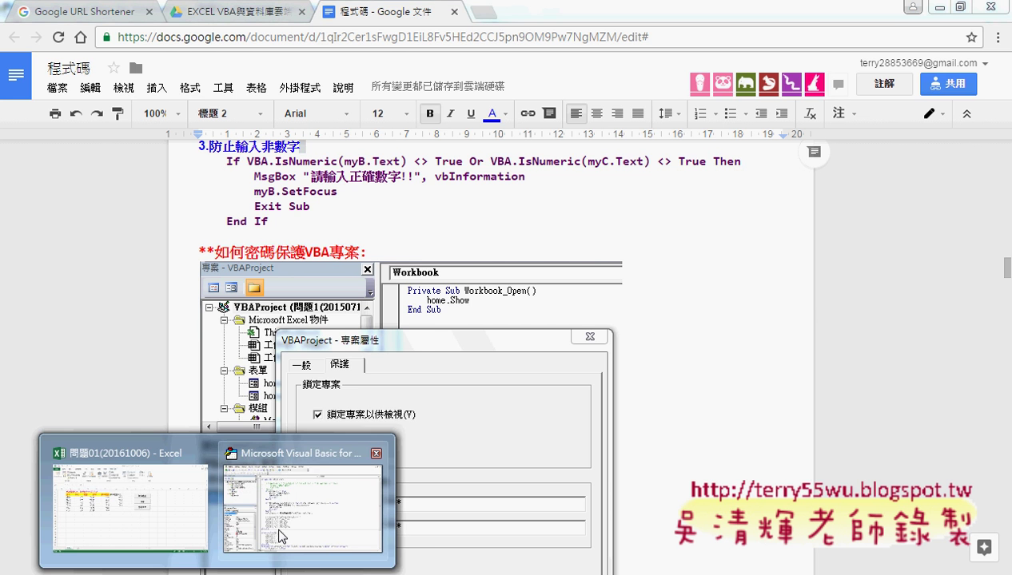
Bring the VBA editor forward and put the caret inside IsNumeric on the If line.
left_click(277, 529)
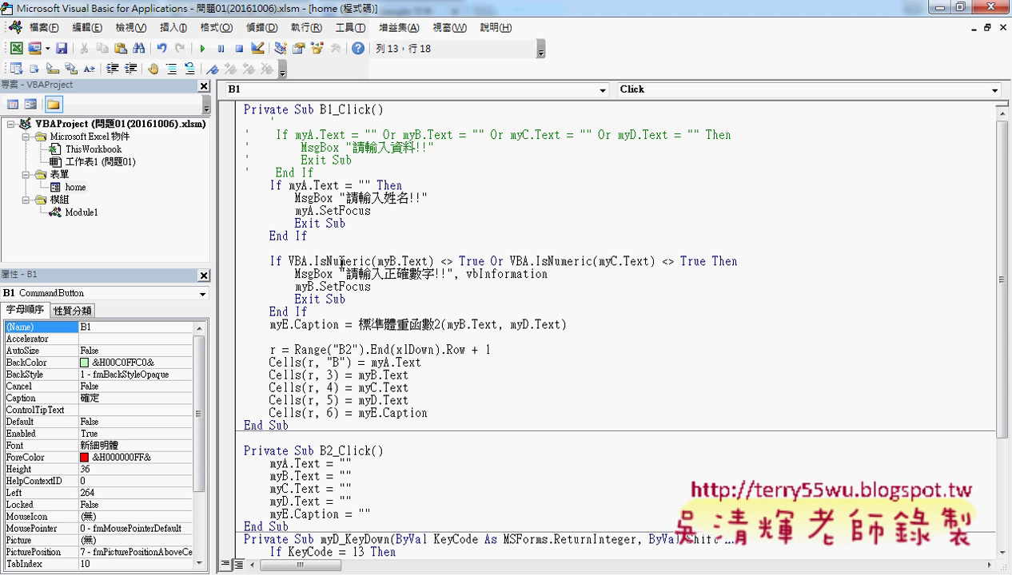
left_click(340, 261)
Open the MSDN help page for IsNumeric with F1 and look over its heading.
key("F1")
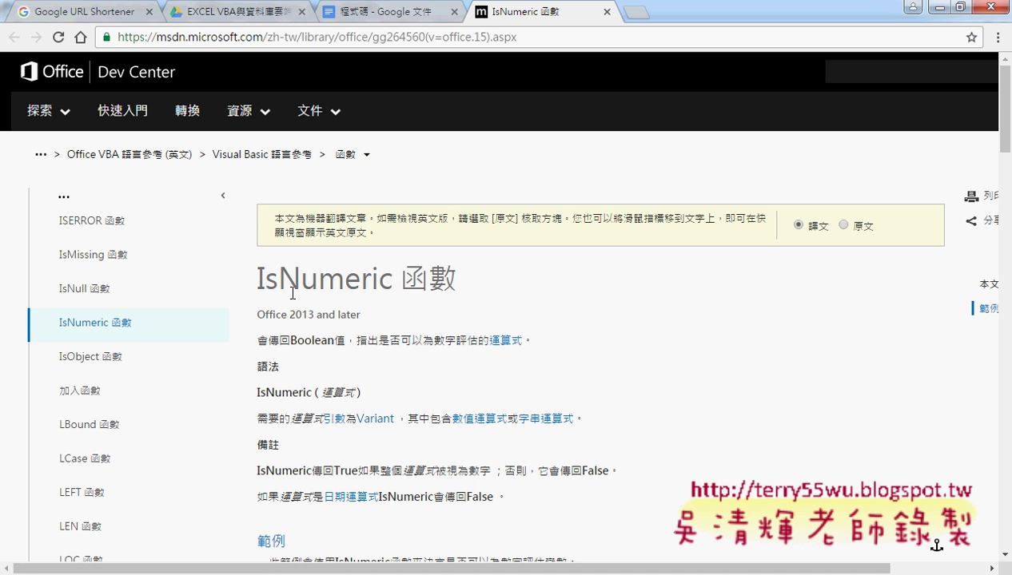
left_click_drag(255, 277, 340, 278)
left_click(372, 276)
left_click_drag(457, 279, 271, 214)
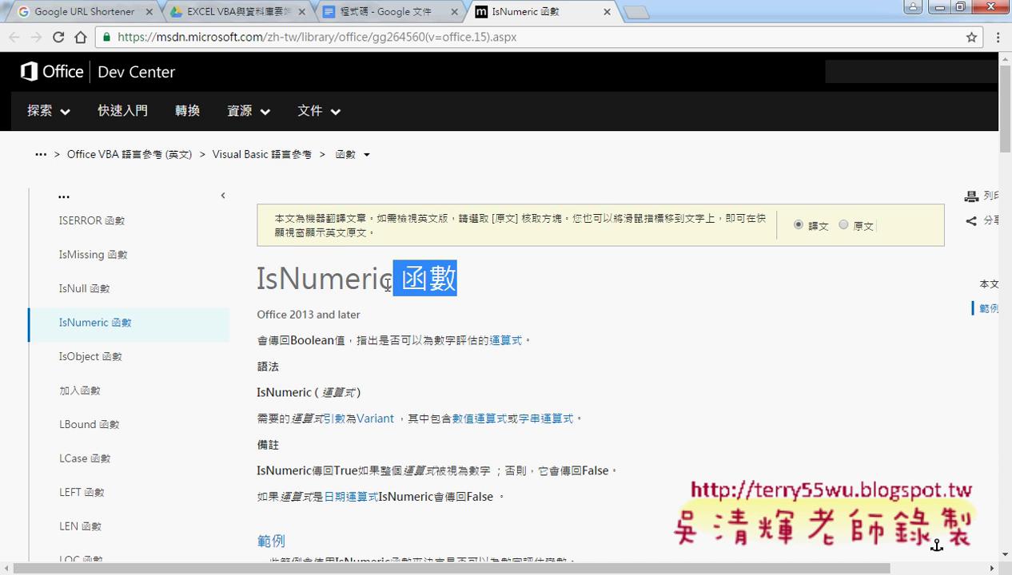
left_click(437, 352)
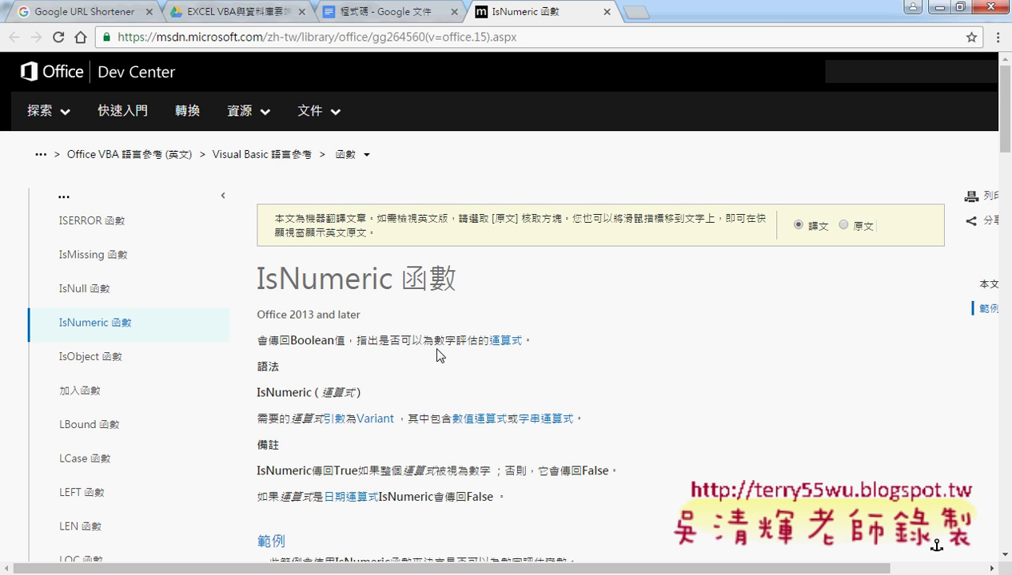
Read the example where "53" and "459.95" return True and "45 Help" returns False.
scroll(585, 347, "down", 2)
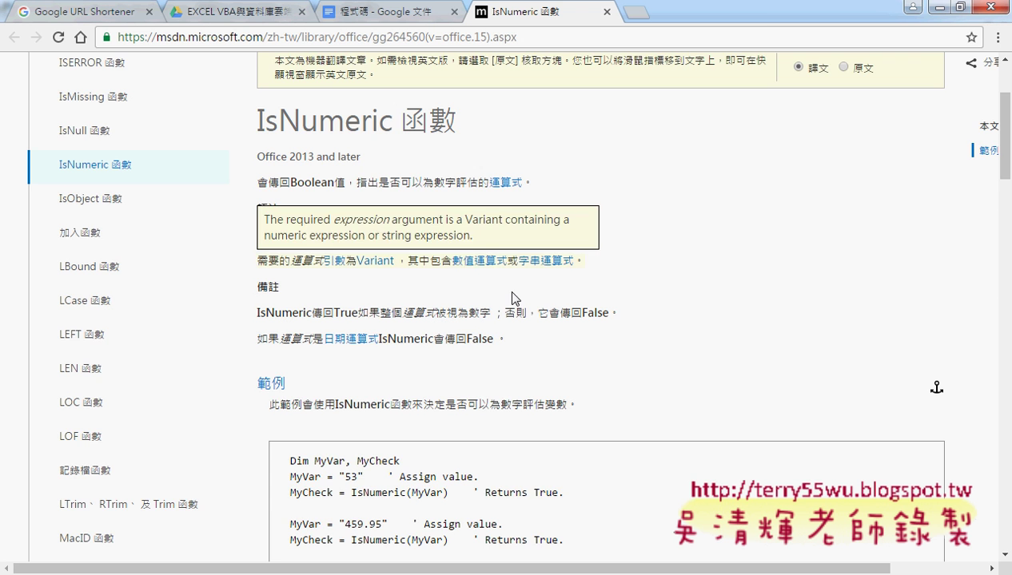
scroll(540, 340, "down", 3)
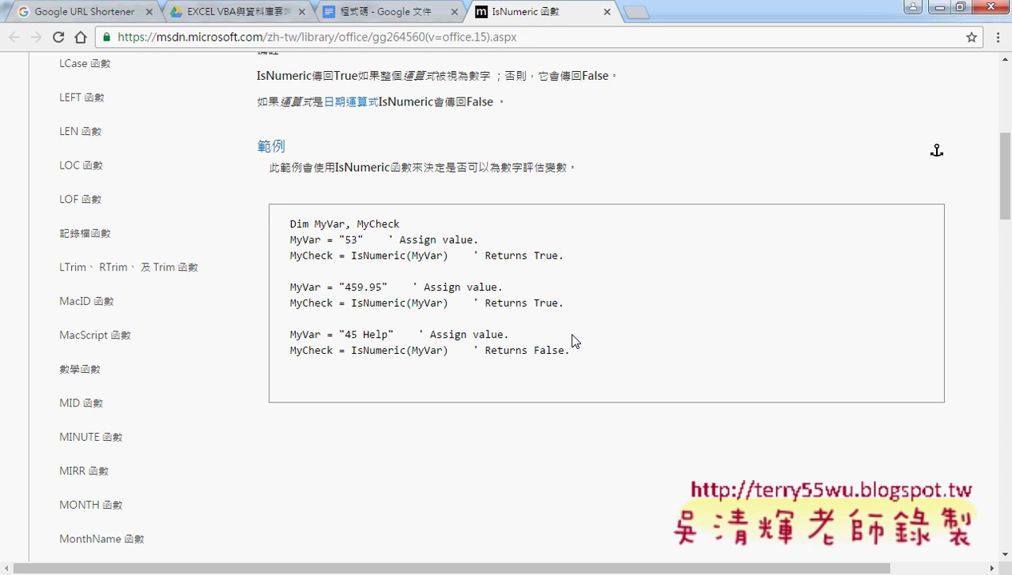
scroll(571, 341, "up", 5)
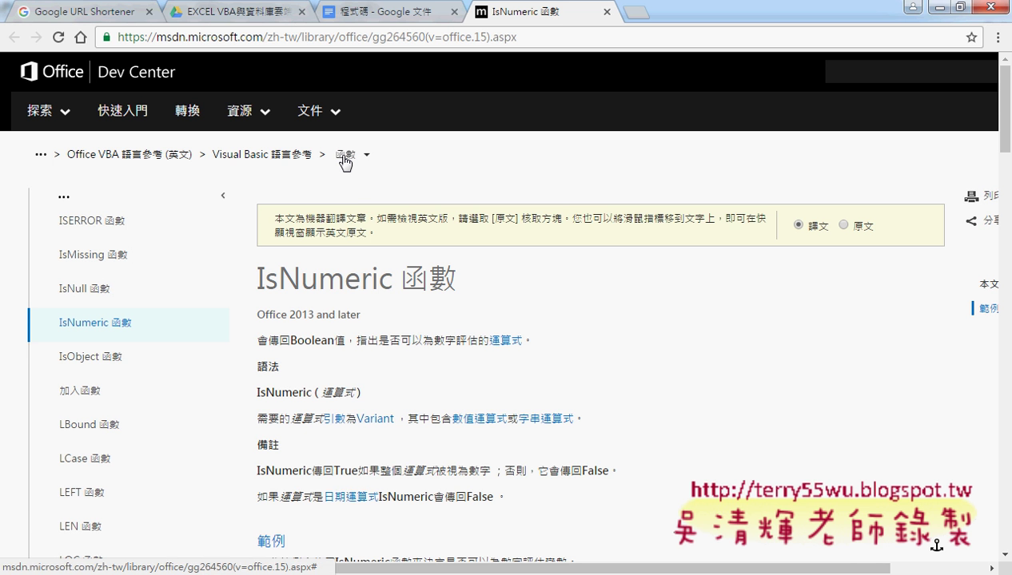
left_click(345, 162)
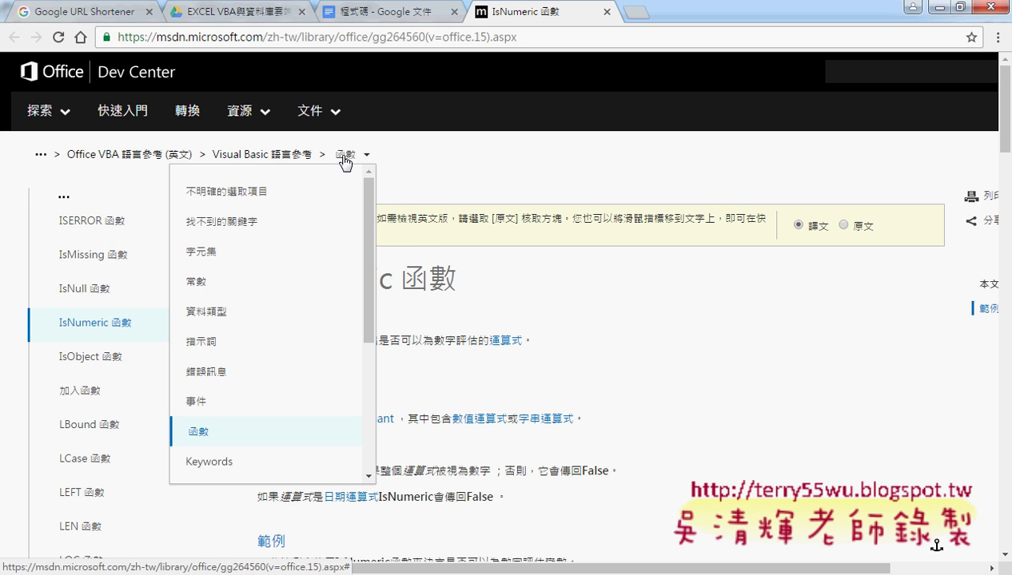
Browse the full VBA functions index in the MSDN sidebar, then return to the code.
left_click(202, 430)
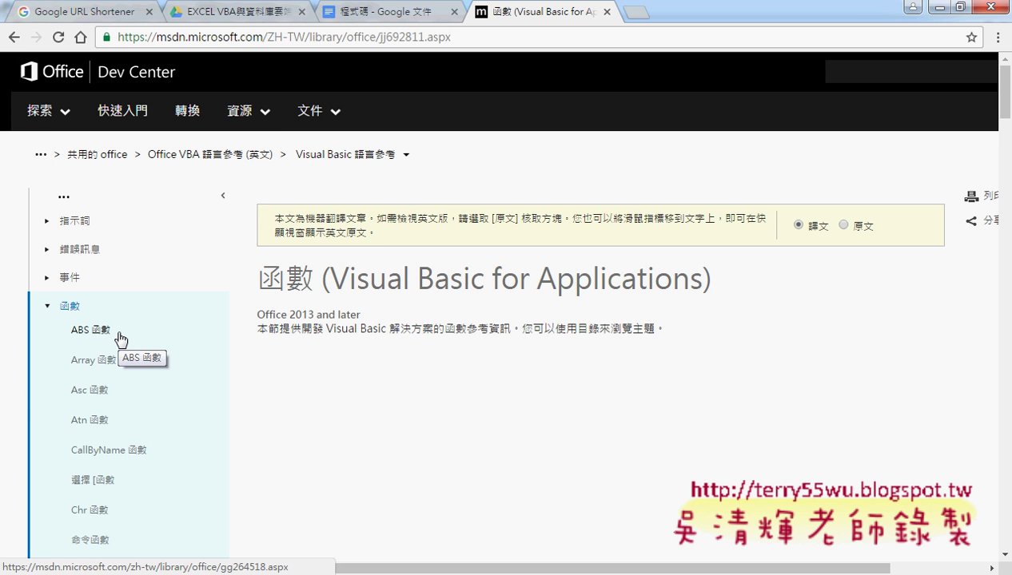
scroll(120, 340, "down", 2)
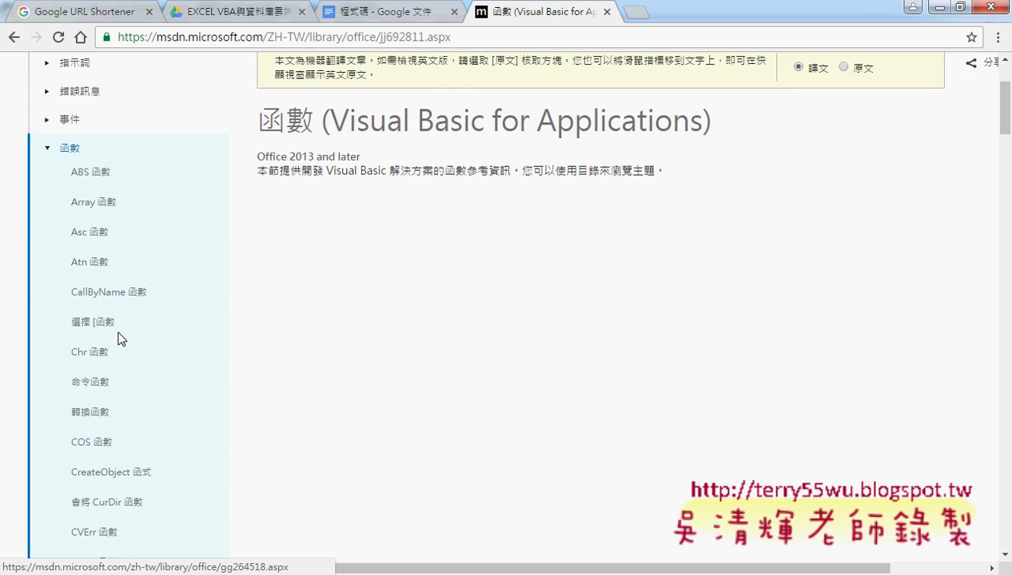
scroll(120, 339, "down", 2)
scroll(120, 340, "down", 3)
scroll(119, 340, "down", 2)
scroll(120, 340, "down", 3)
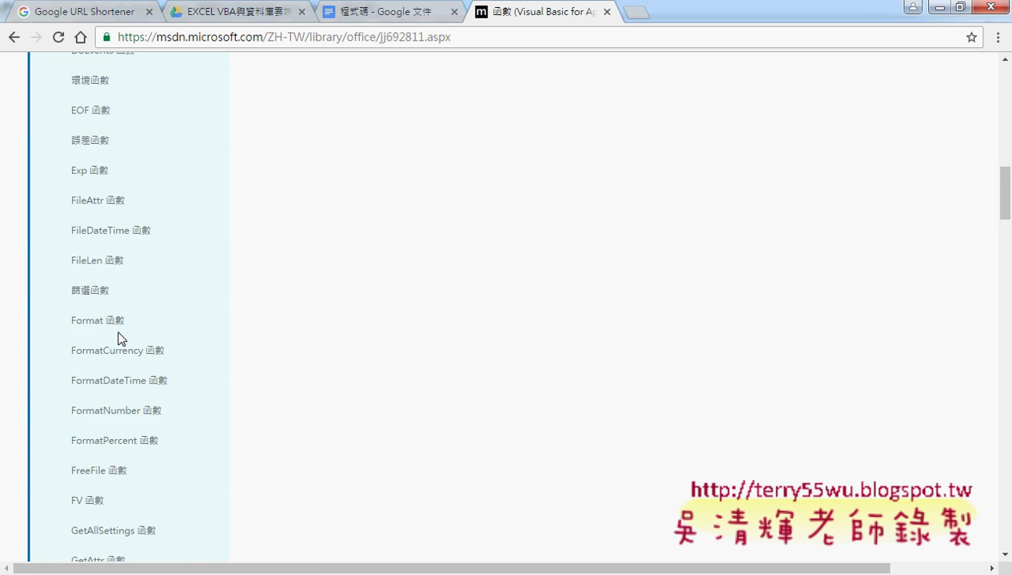
scroll(120, 339, "down", 2)
scroll(119, 340, "down", 1)
scroll(118, 338, "down", 3)
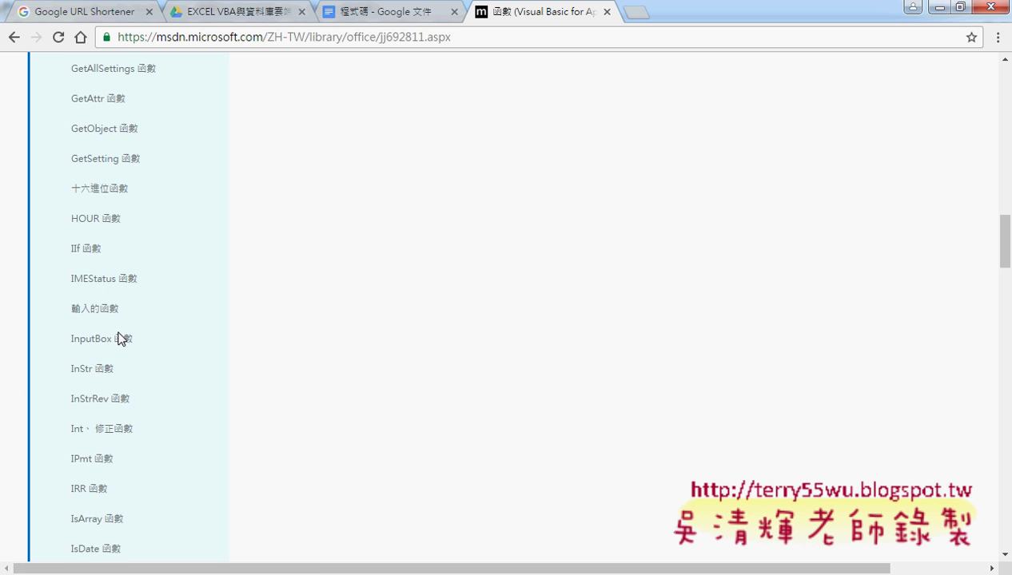
scroll(118, 338, "down", 2)
scroll(119, 338, "down", 3)
scroll(119, 338, "down", 1)
scroll(118, 338, "down", 2)
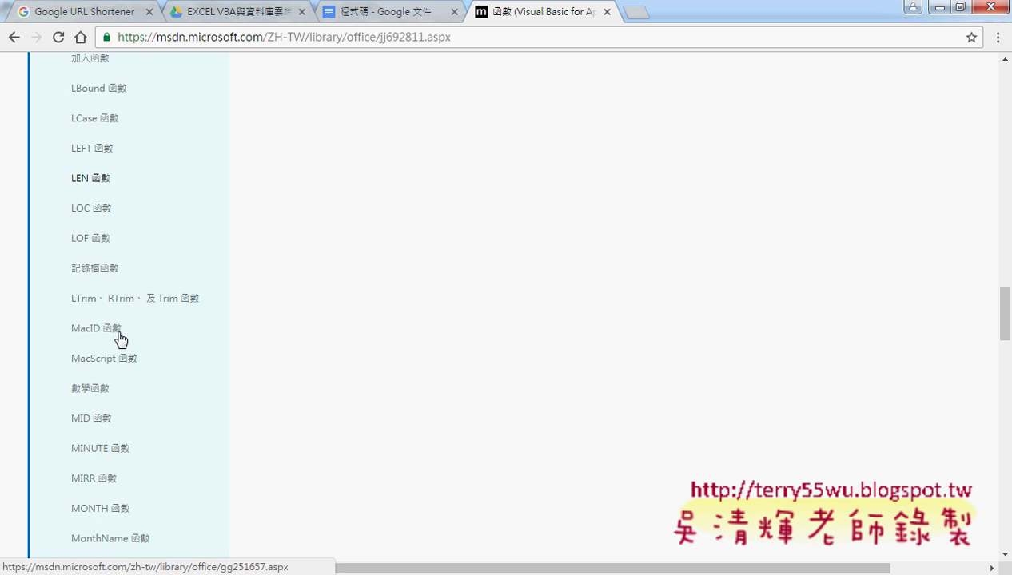
scroll(120, 339, "down", 1)
scroll(120, 339, "down", 2)
scroll(120, 340, "down", 3)
scroll(119, 340, "down", 2)
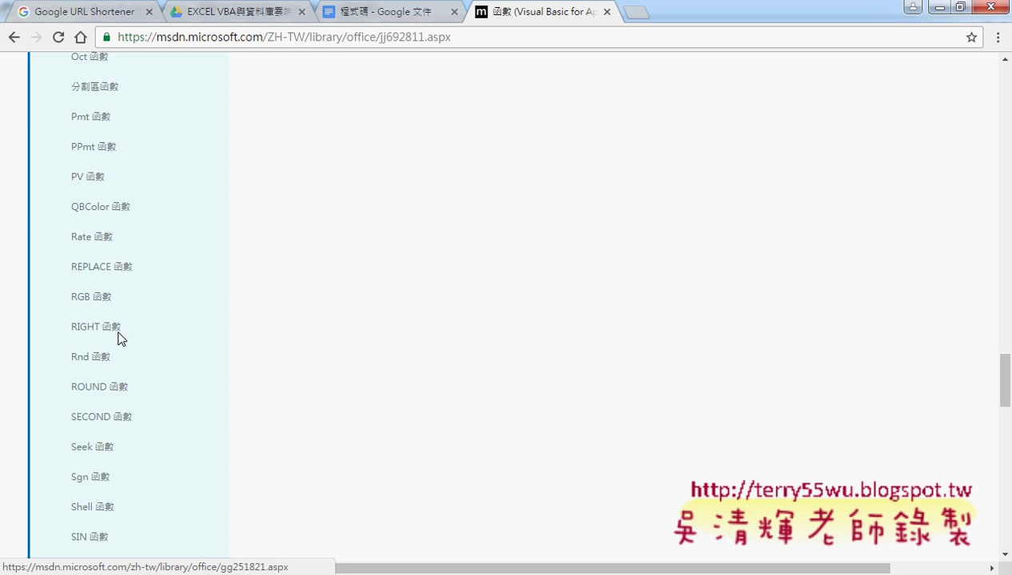
scroll(120, 339, "down", 1)
scroll(120, 339, "down", 3)
scroll(120, 339, "down", 1)
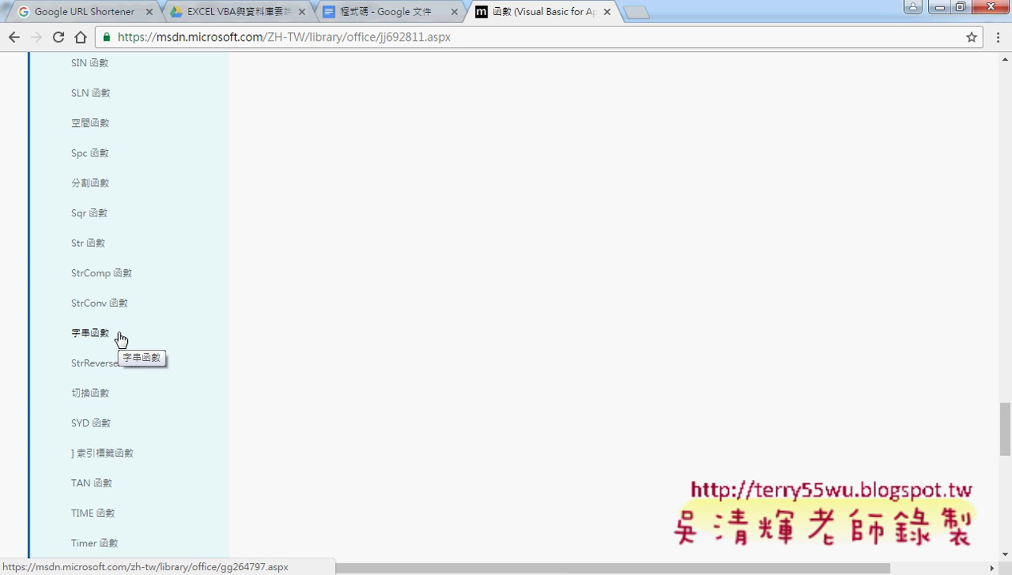
left_click(938, 8)
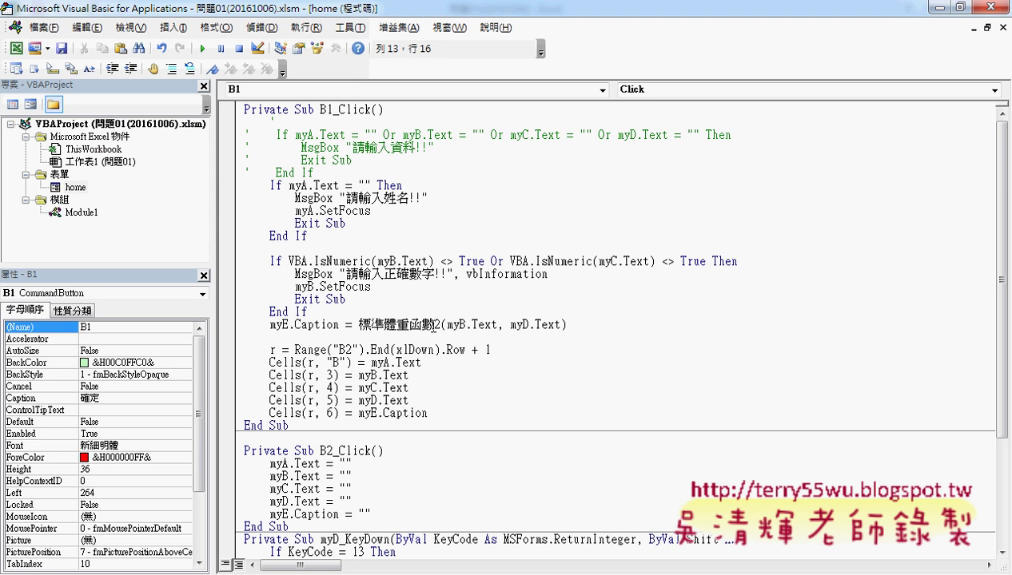
Select VBA.IsNumeric(myB.Text) and show an enlarged Immediate window below the code.
left_click(291, 261)
left_click_drag(291, 261, 437, 261)
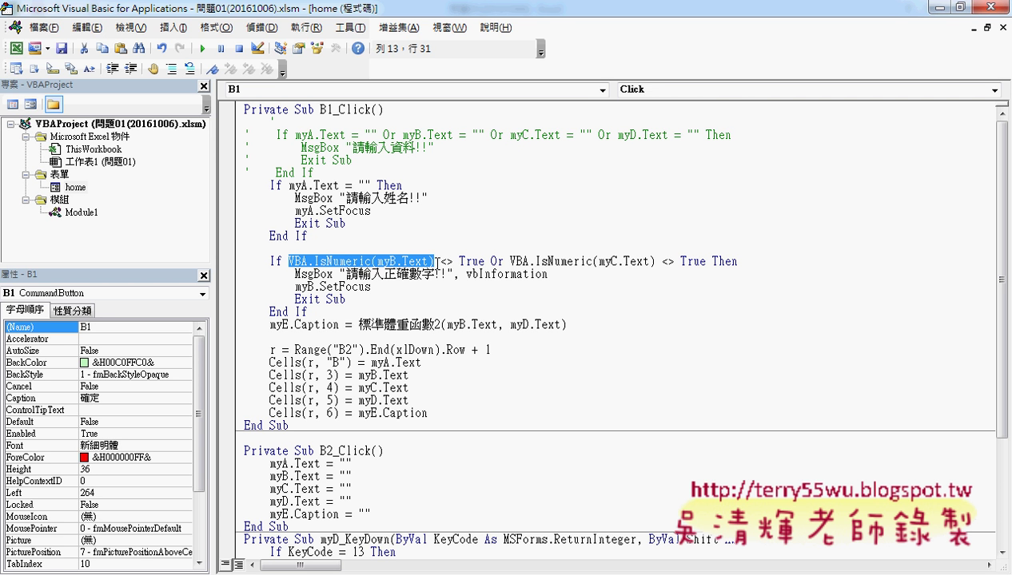
left_click(130, 27)
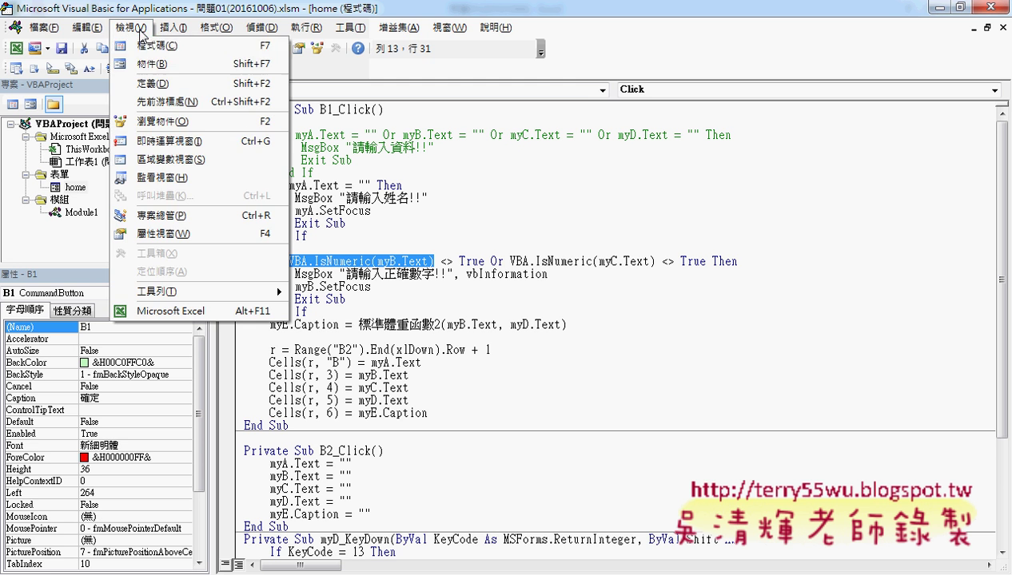
left_click(202, 141)
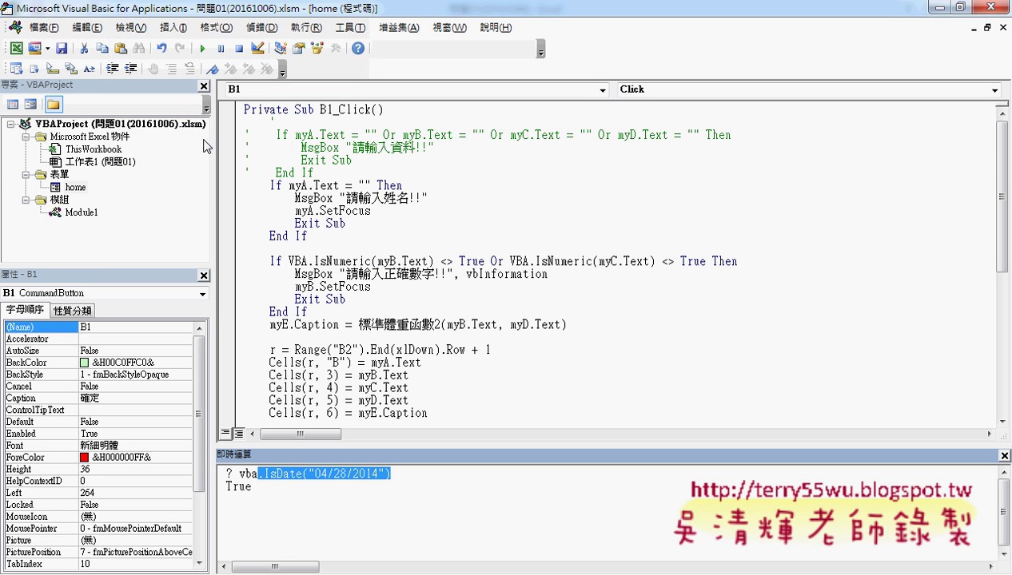
mouse_move(472, 444)
left_mouse_down()
mouse_move(466, 280)
mouse_move(464, 321)
left_mouse_up()
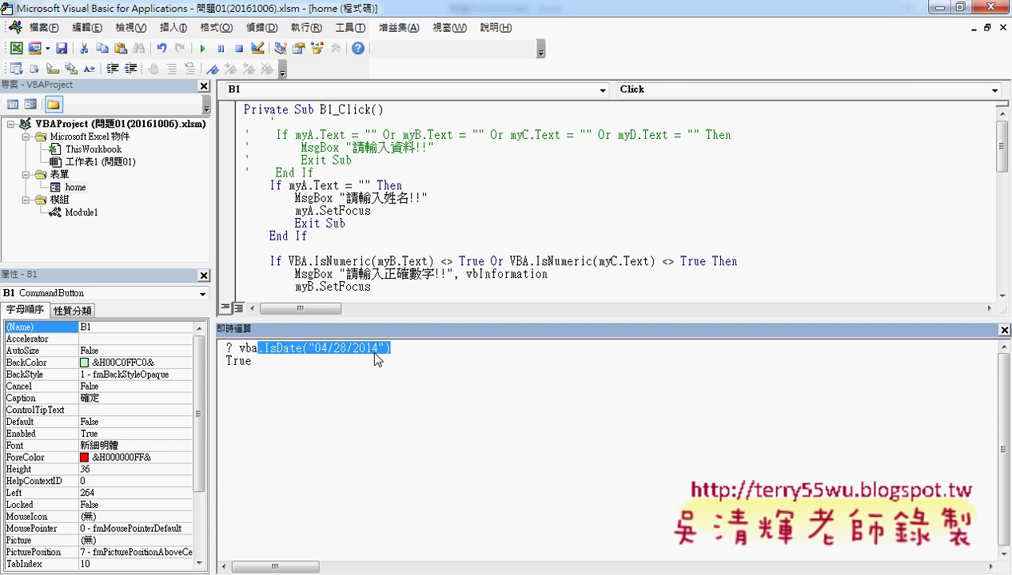
Revisit the IsNumeric help page, then go back to the editor.
left_click(354, 262)
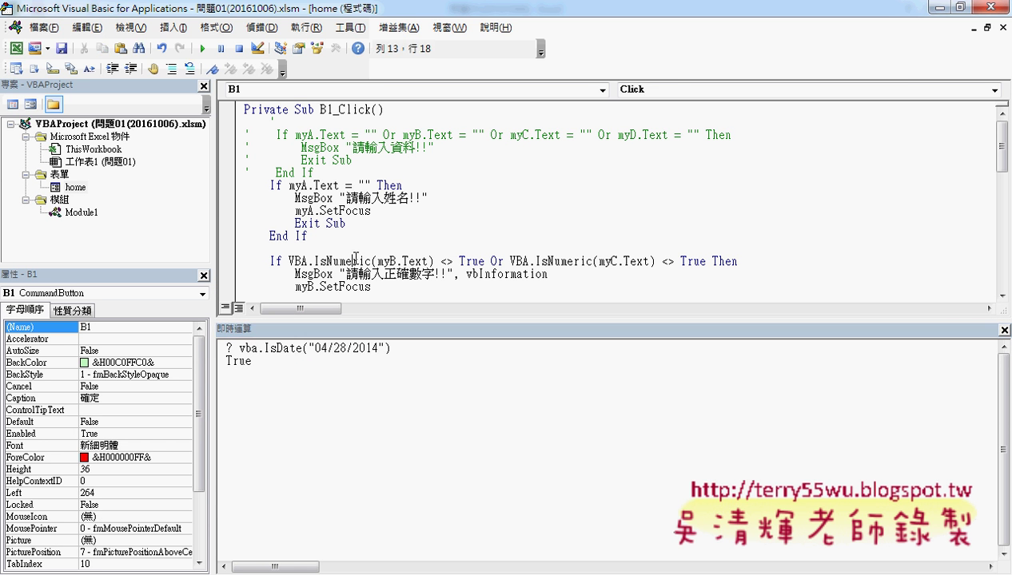
key("F1")
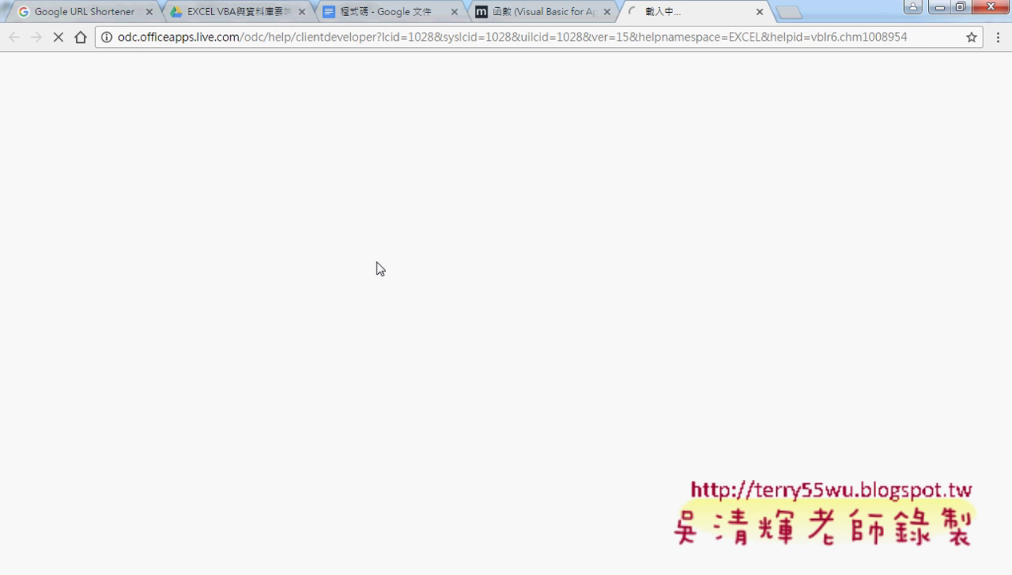
scroll(392, 291, "down", 2)
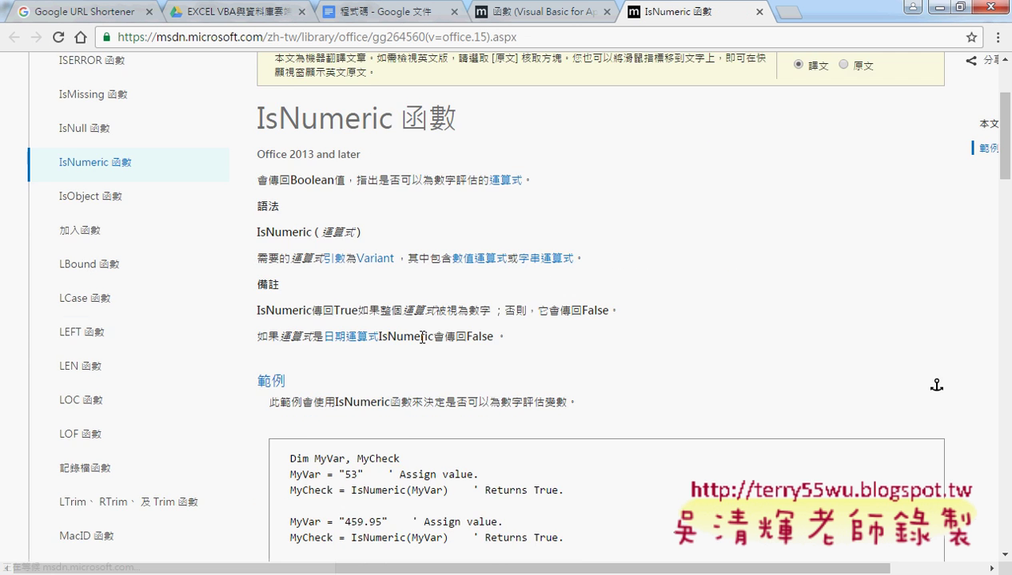
scroll(422, 271, "down", 3)
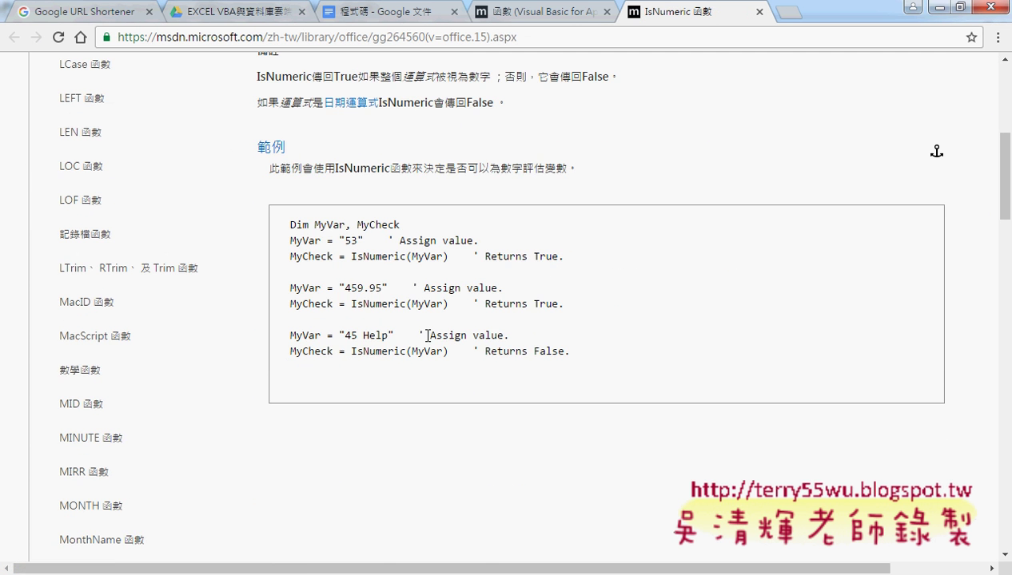
left_click(938, 7)
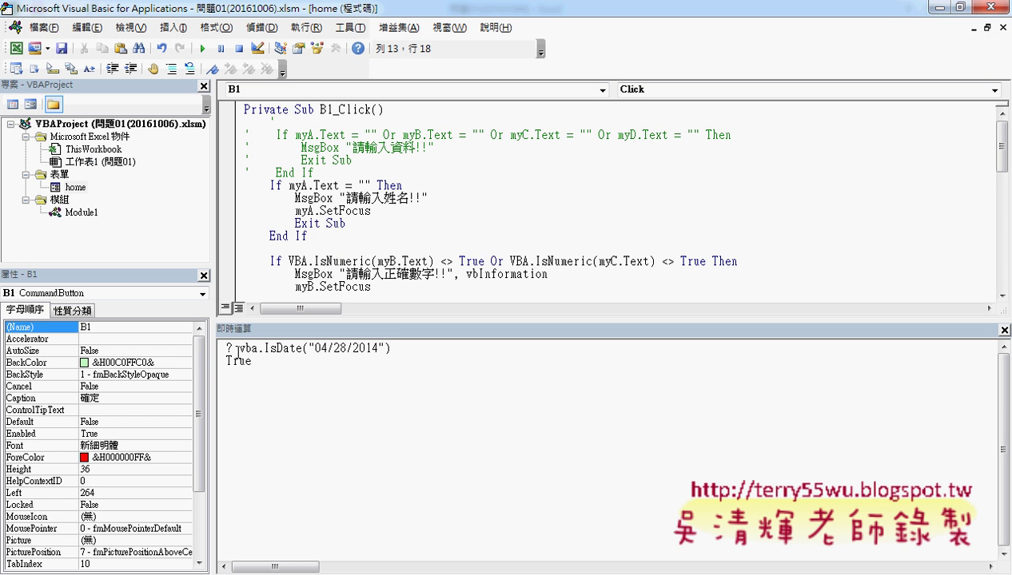
Replace the IsDate test and its True output with the query ? vba.IsNumeric("AAA").
double_click(229, 359)
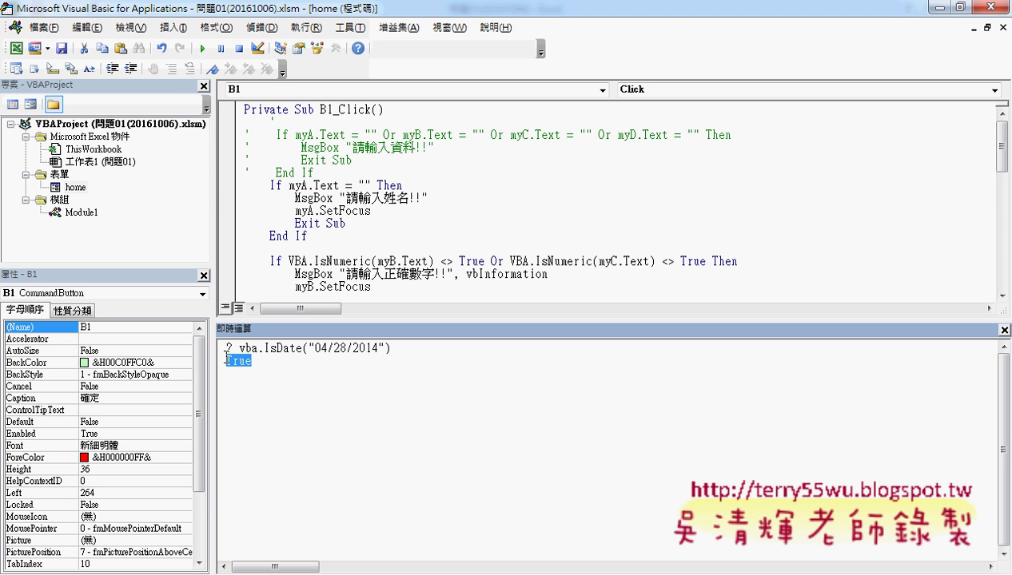
key("BackSpace")
key("BackSpace")
left_click_drag(258, 349, 436, 341)
type(".")
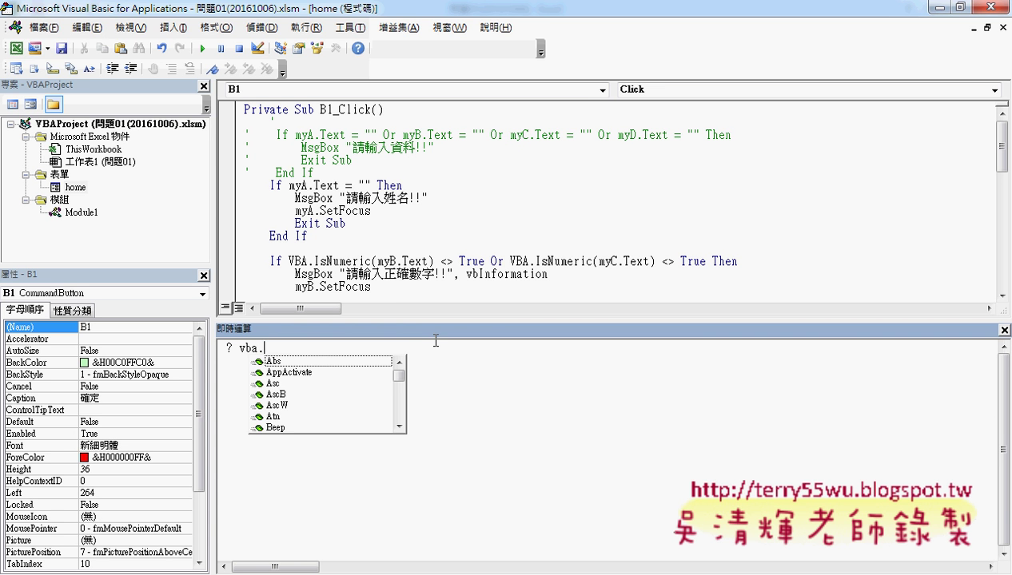
type("is")
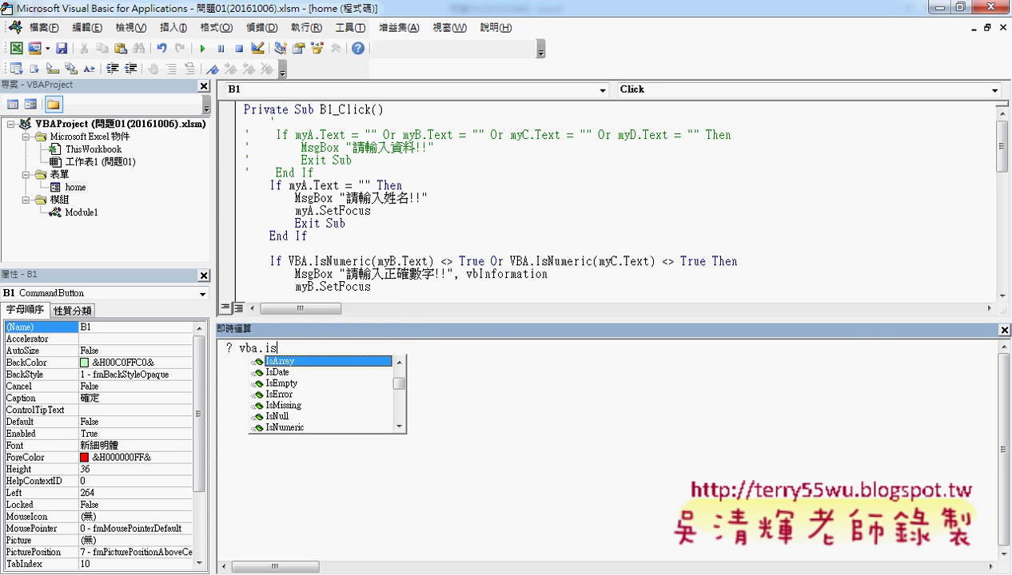
key("Down")
key("Down")
key("Down")
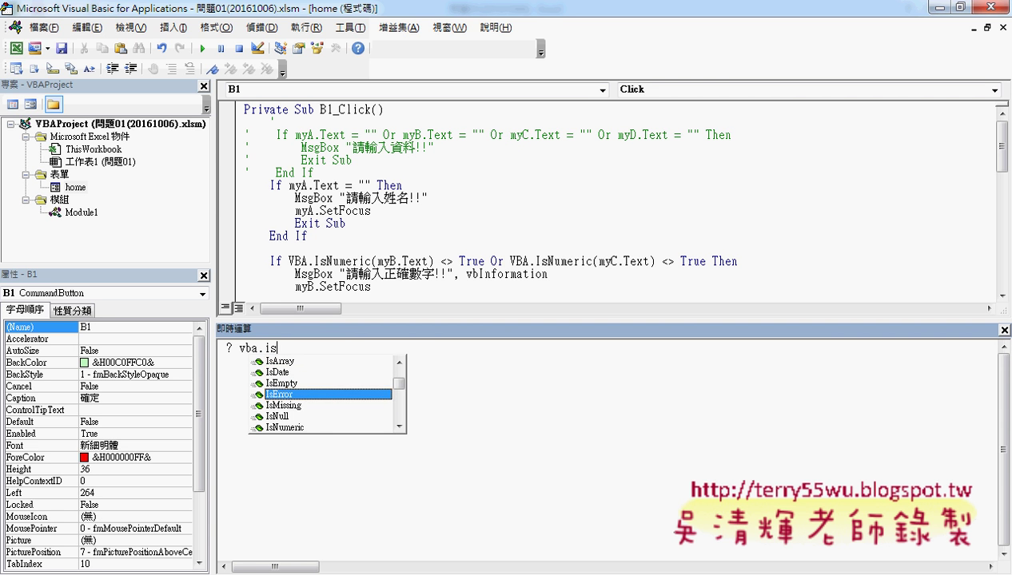
key("Down")
key("Down")
key("Down")
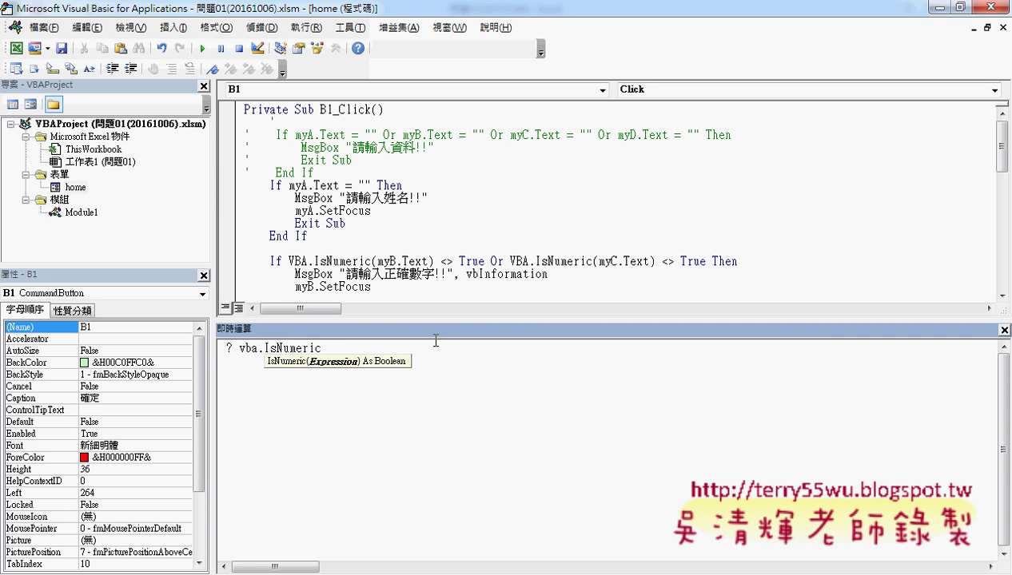
key("BackSpace")
type("(")
type("\"AA")
type("A\")")
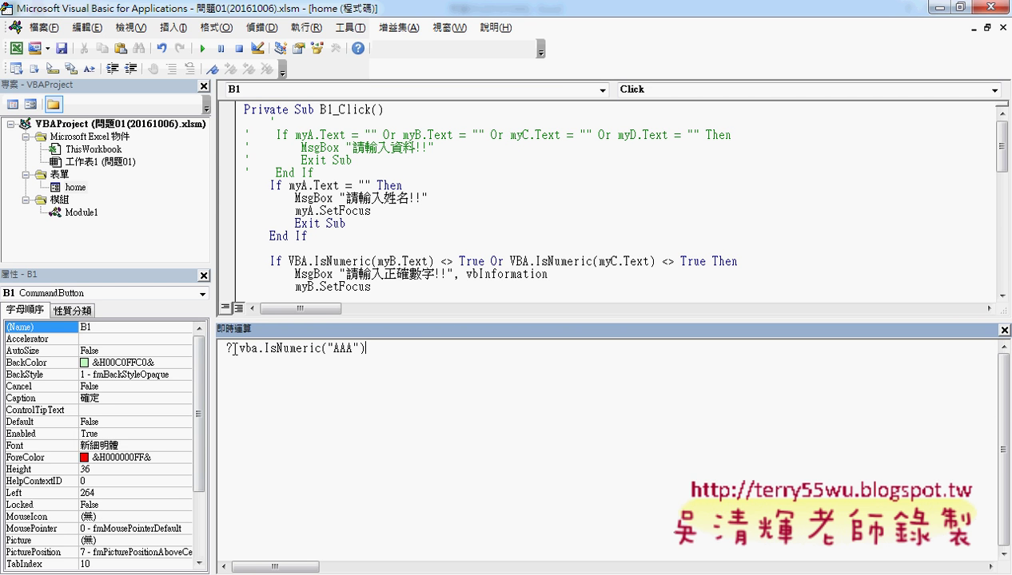
Evaluate IsNumeric on "AAA" (False), then on the number 53 (True).
left_click_drag(237, 349, 221, 351)
left_click(394, 355)
left_click(395, 348)
key("Return")
left_click_drag(327, 348, 351, 349)
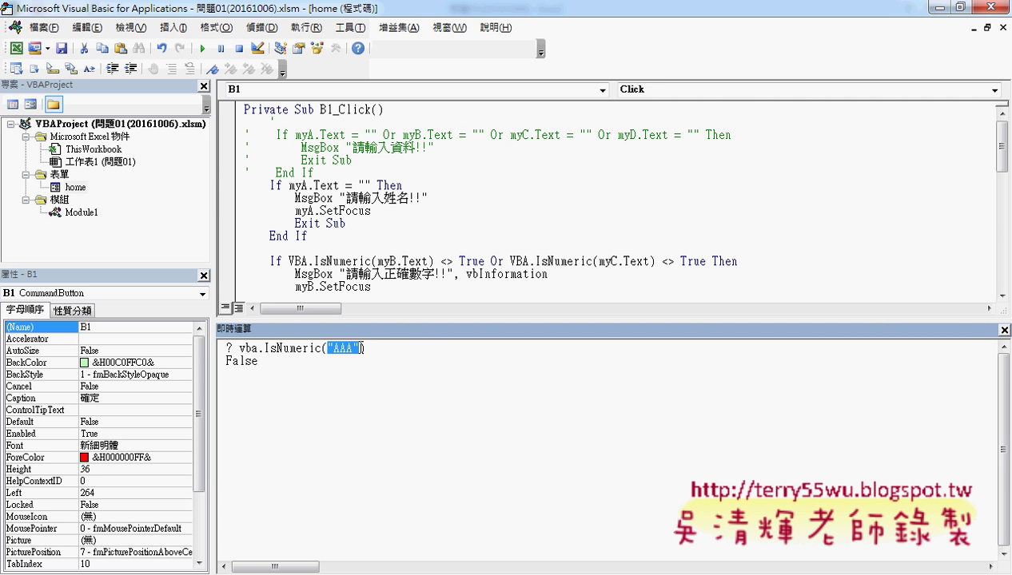
type("53")
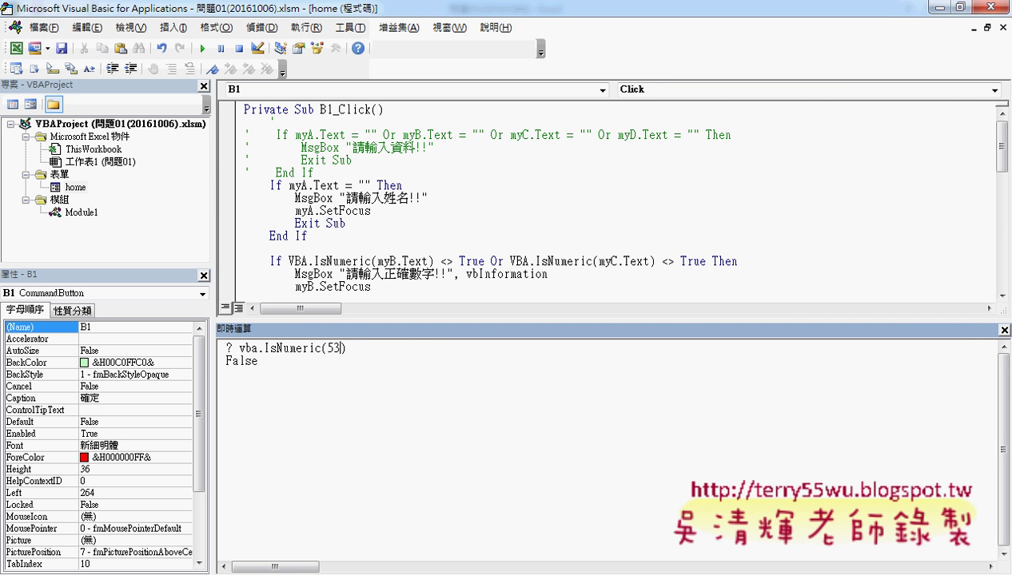
key("Return")
Quote the argument as "53" and evaluate it, which also returns True.
left_click(324, 347)
type("\"")
left_click(345, 348)
type("\"")
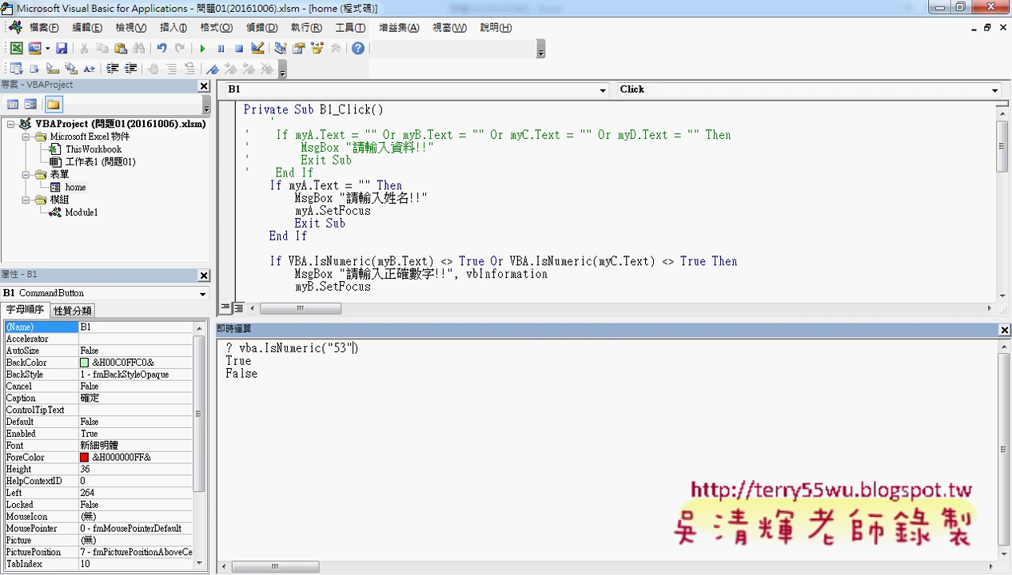
key("Return")
left_click_drag(327, 348, 353, 349)
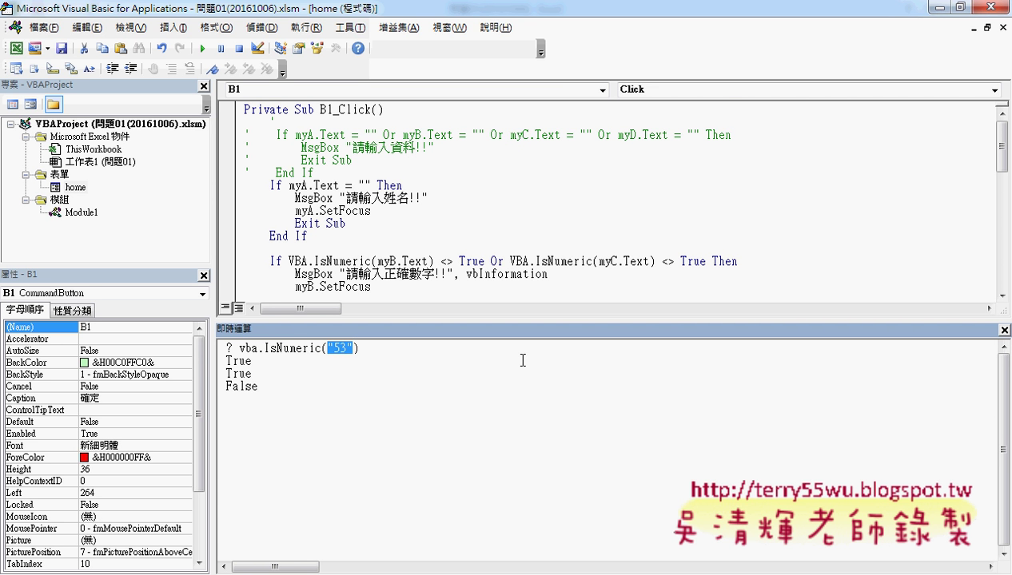
left_click(445, 344)
key("Return")
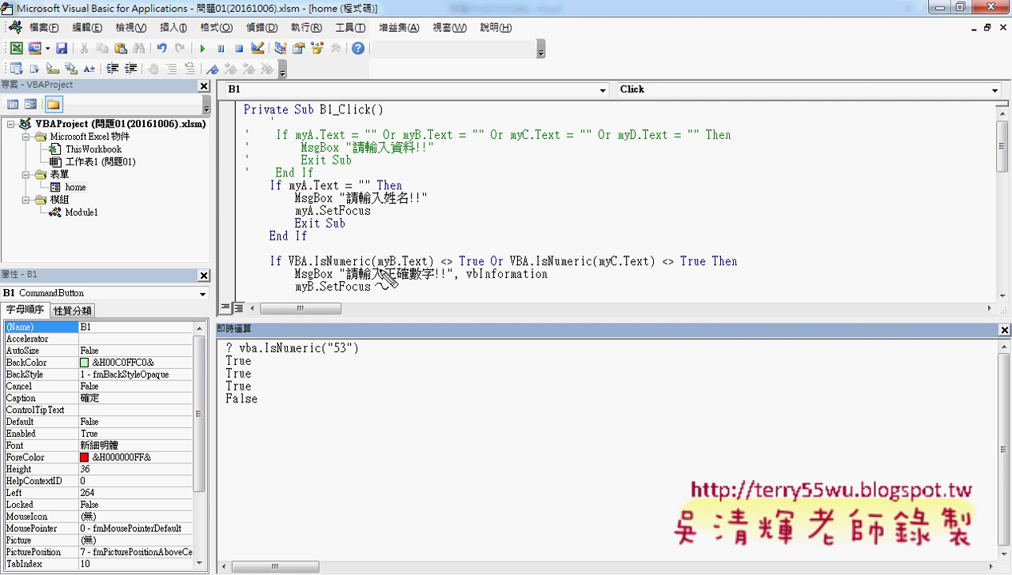
Annotate myB.Text in the code and the 53 argument, then erase the marks.
left_click_drag(377, 271, 423, 270)
mouse_move(441, 222)
left_mouse_down()
mouse_move(409, 249)
mouse_move(425, 247)
left_mouse_up()
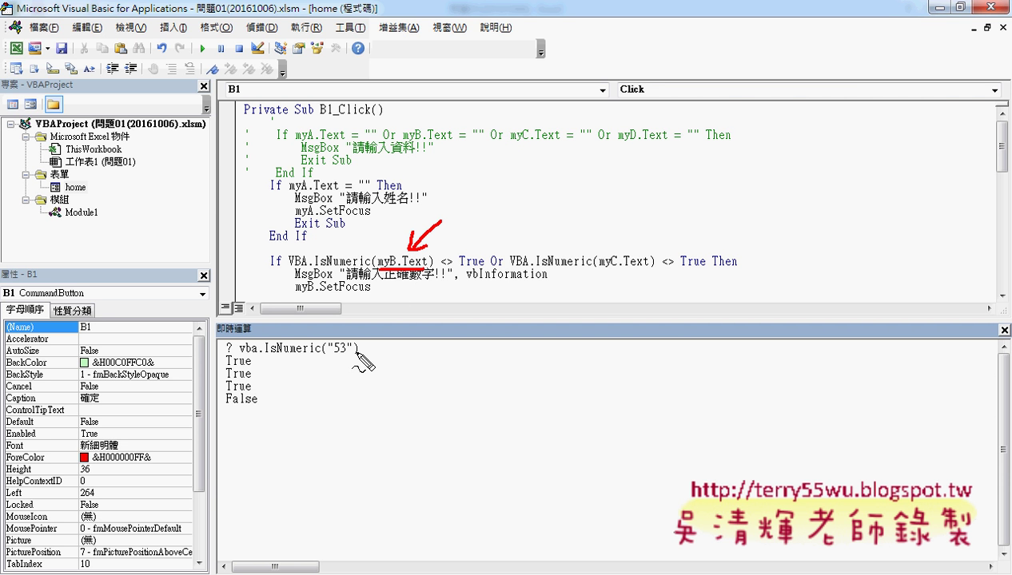
left_click_drag(396, 272, 426, 273)
left_click_drag(334, 356, 345, 354)
key("Escape")
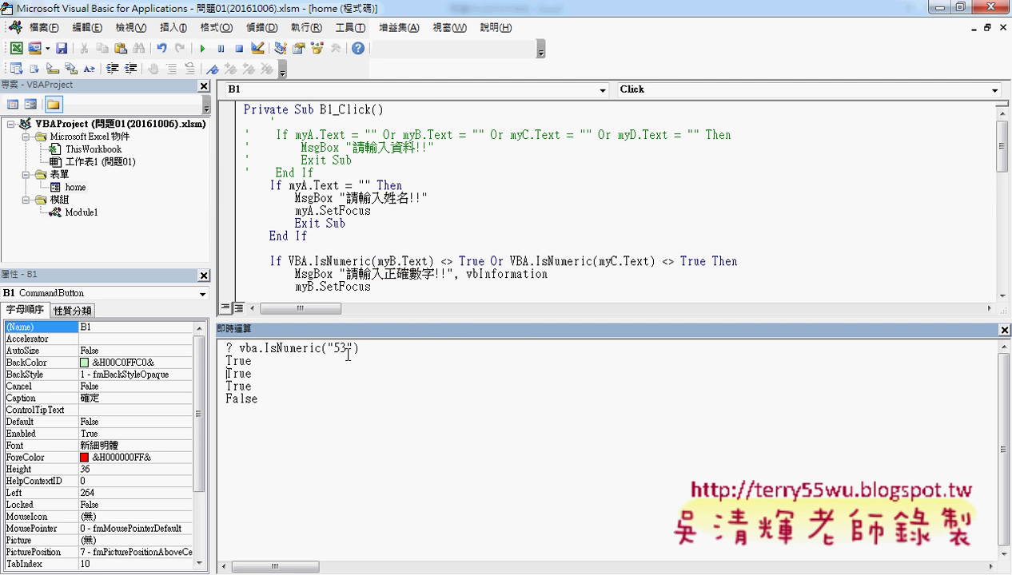
Close the Immediate window, reopen it with Ctrl+G, and close it again.
left_click(1003, 330)
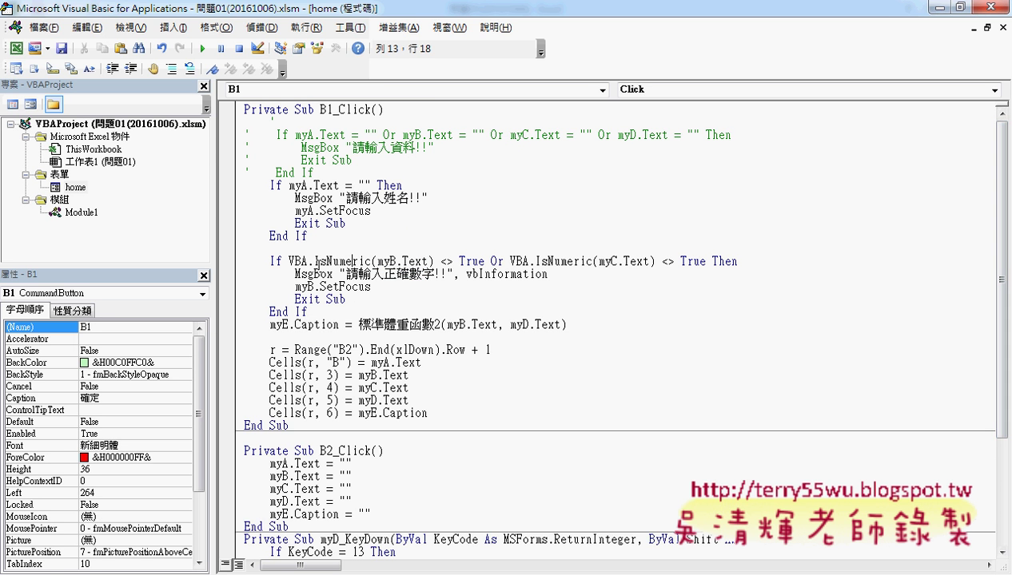
left_click(327, 261)
left_click(136, 29)
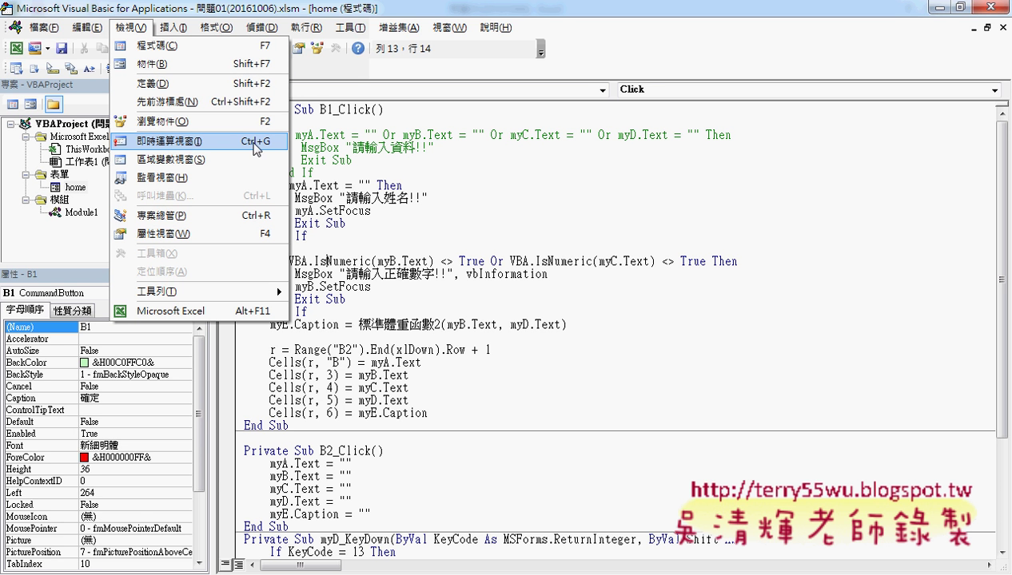
left_click(338, 273)
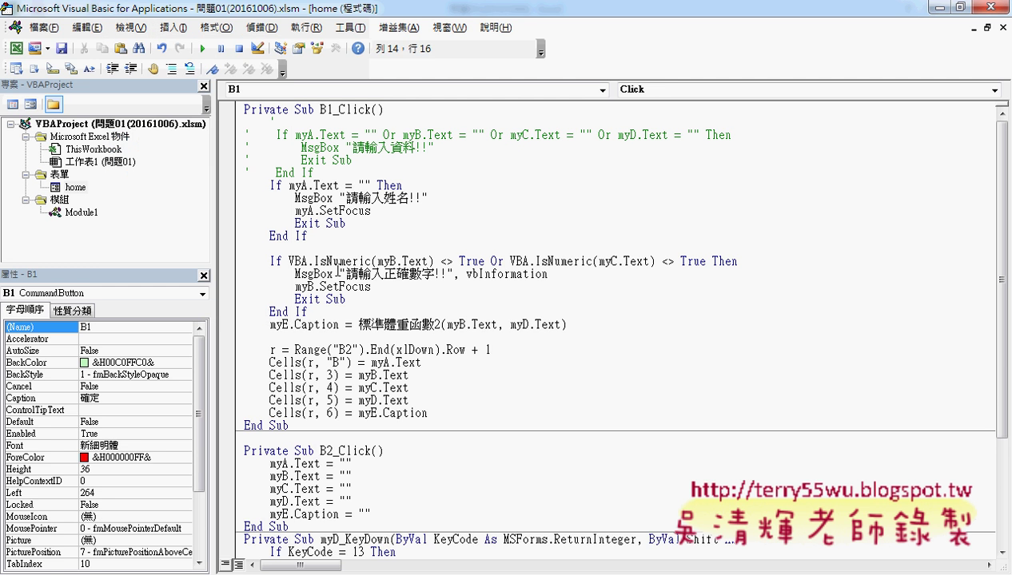
key("ctrl+g")
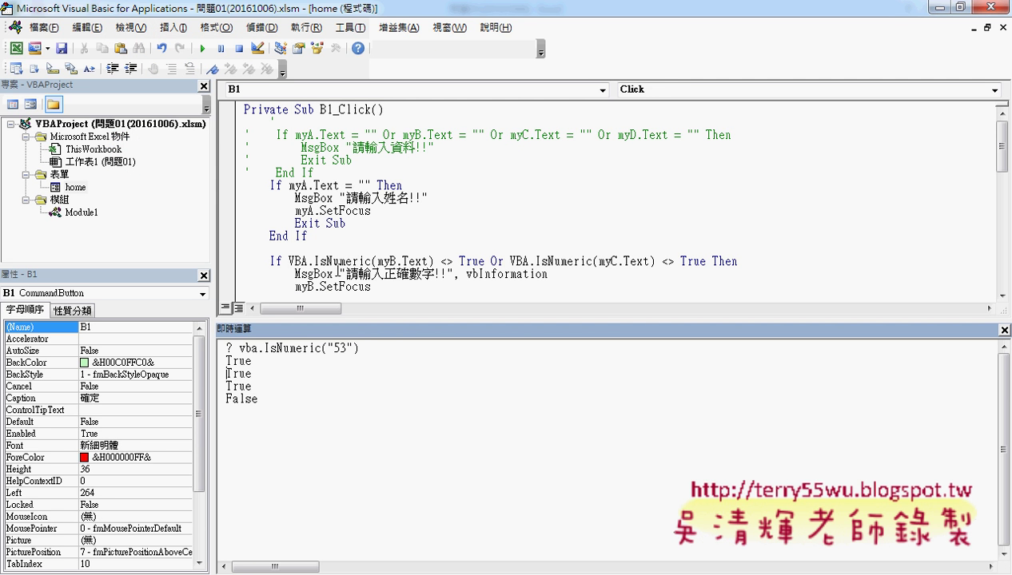
left_click(1005, 330)
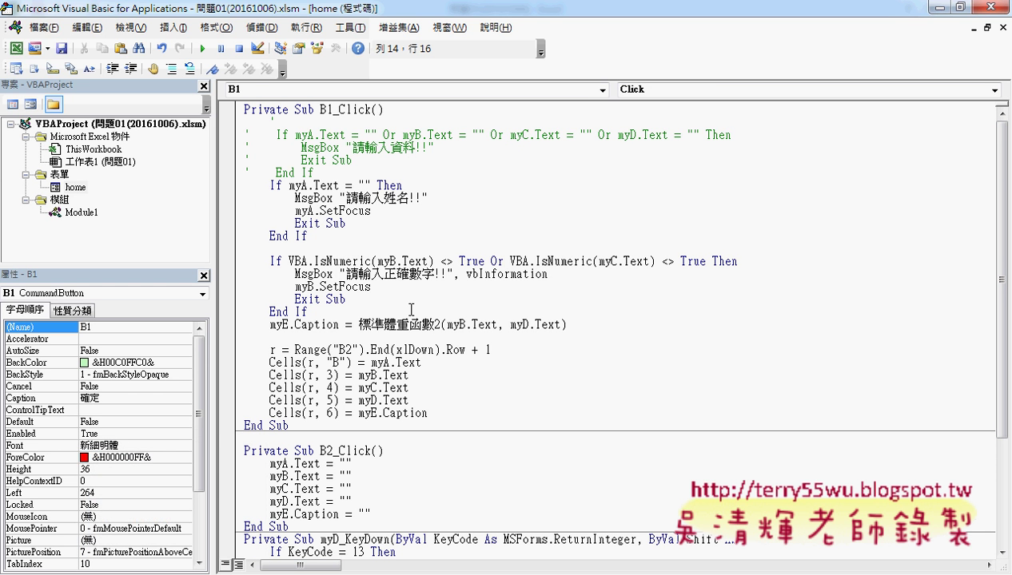
Lock VBAProject for viewing with a protection password, then close the editor.
right_click(147, 128)
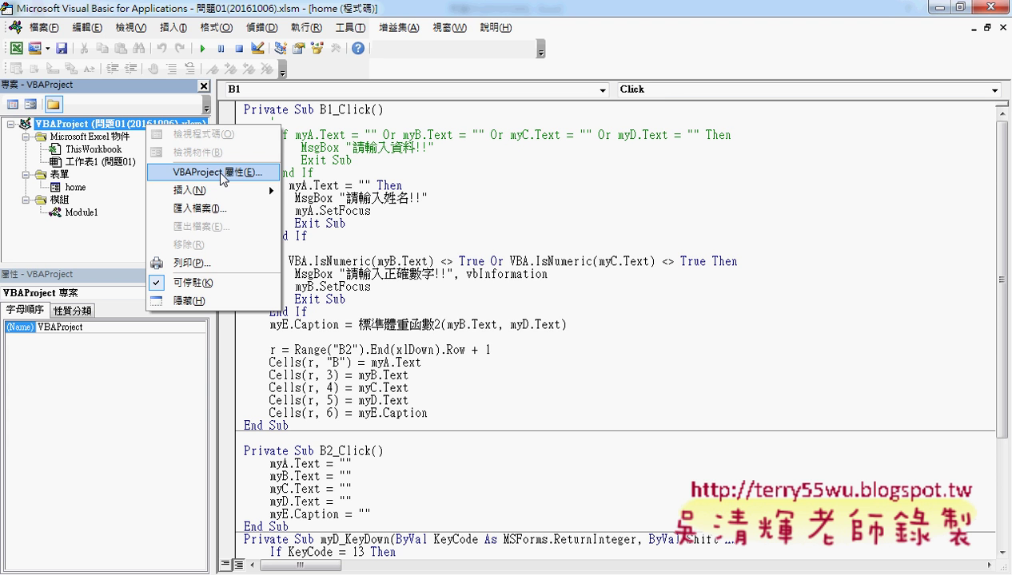
left_click(223, 172)
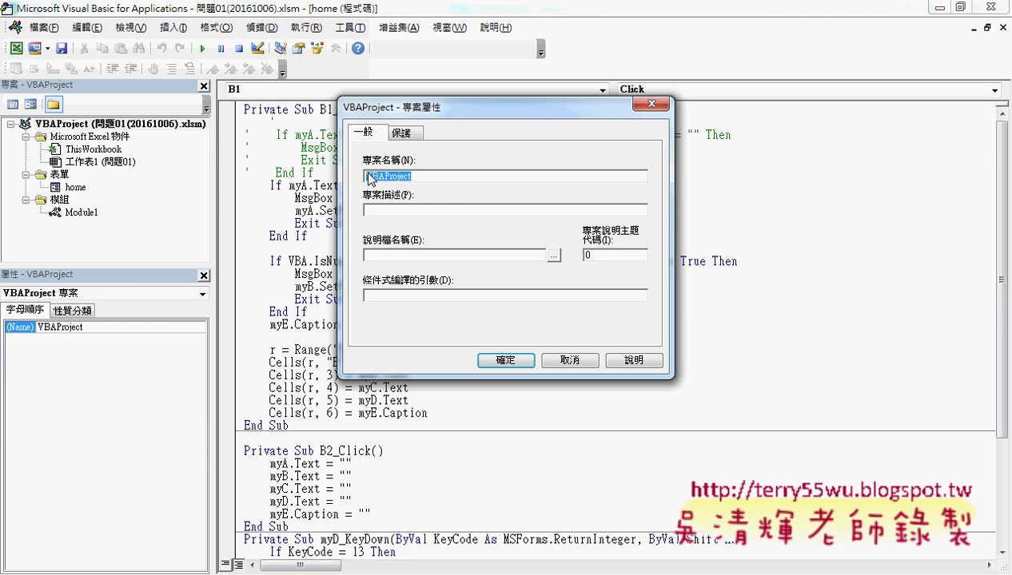
left_click(398, 133)
left_click(400, 182)
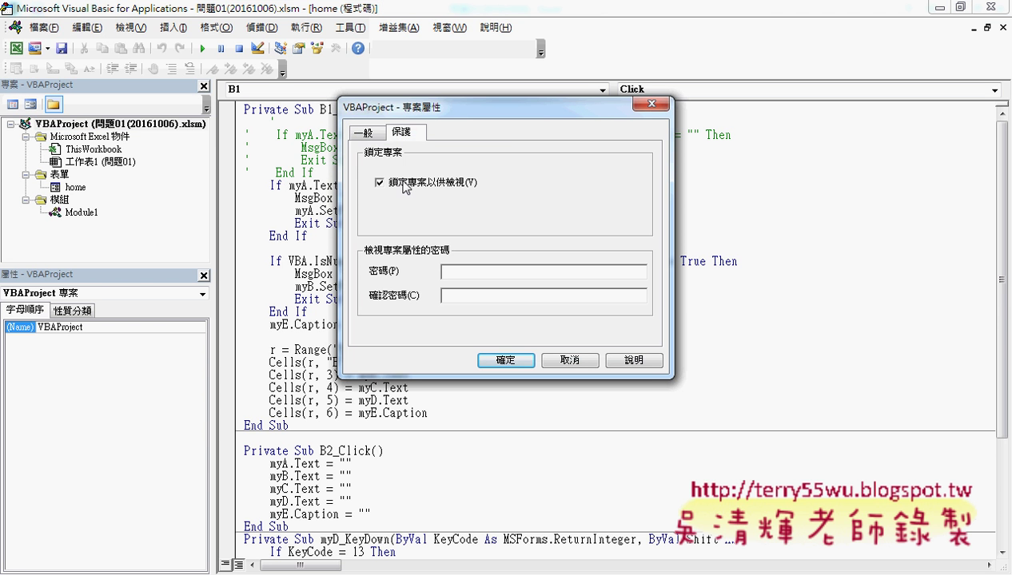
left_click(478, 271)
key("Return")
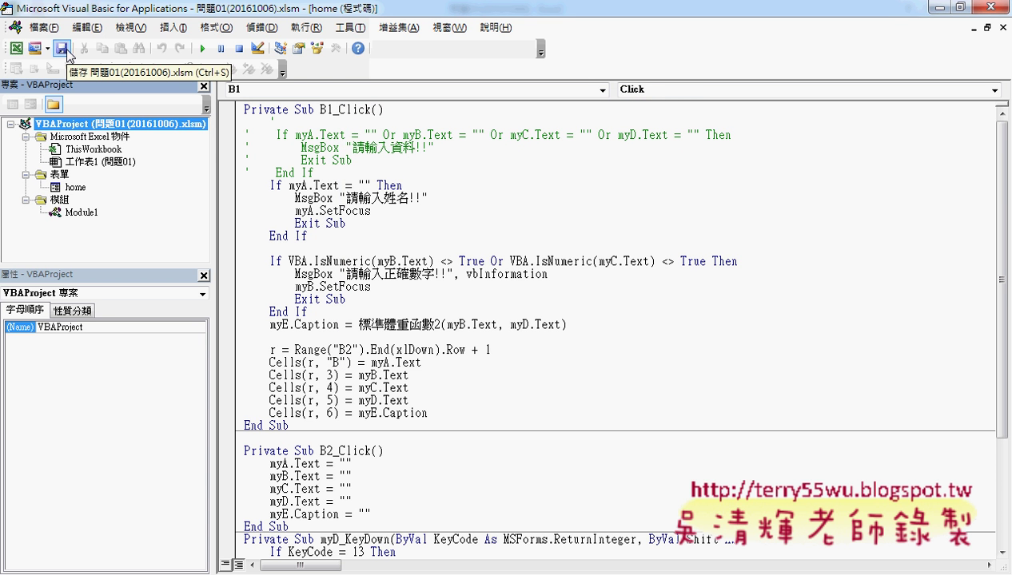
left_click(991, 8)
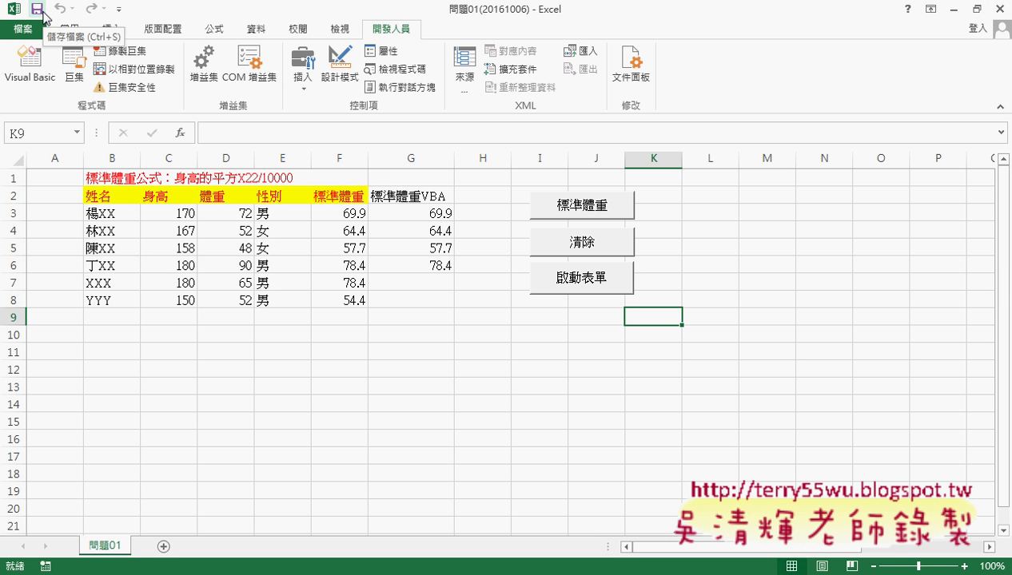
left_click(999, 9)
left_click(432, 313)
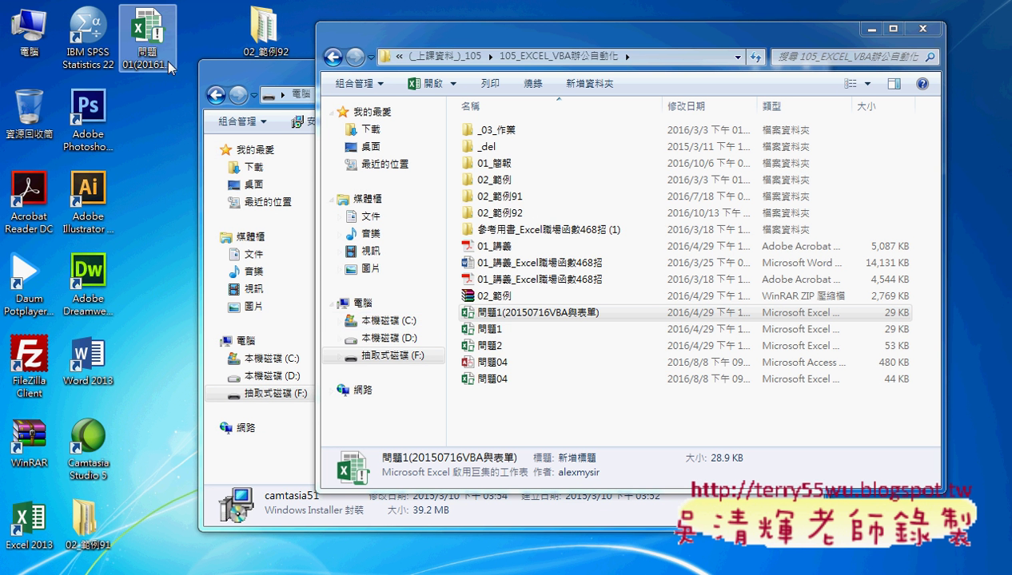
double_click(170, 64)
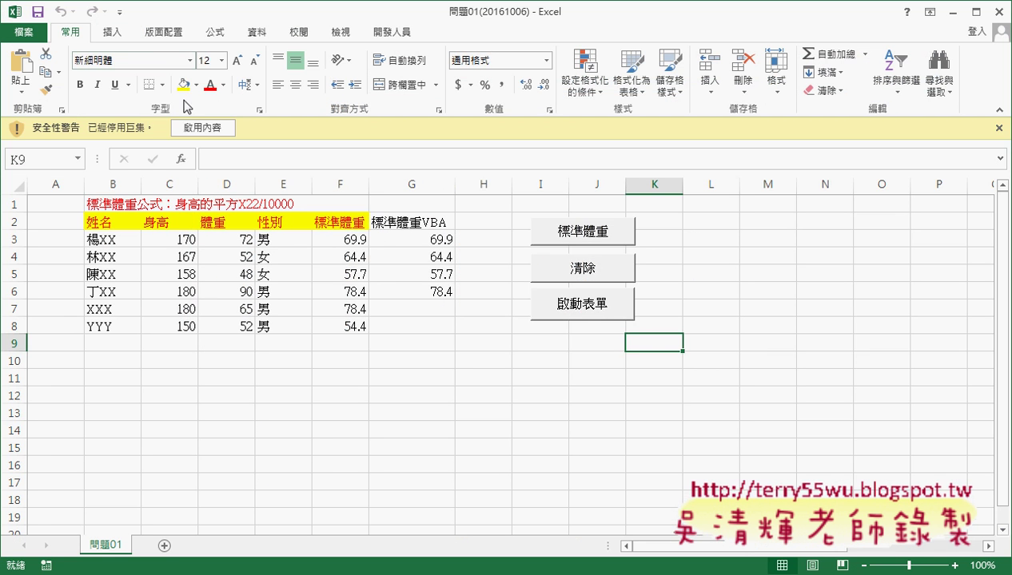
Enable macros, close the 標準體重計算 form, and open the Visual Basic editor.
left_click(198, 132)
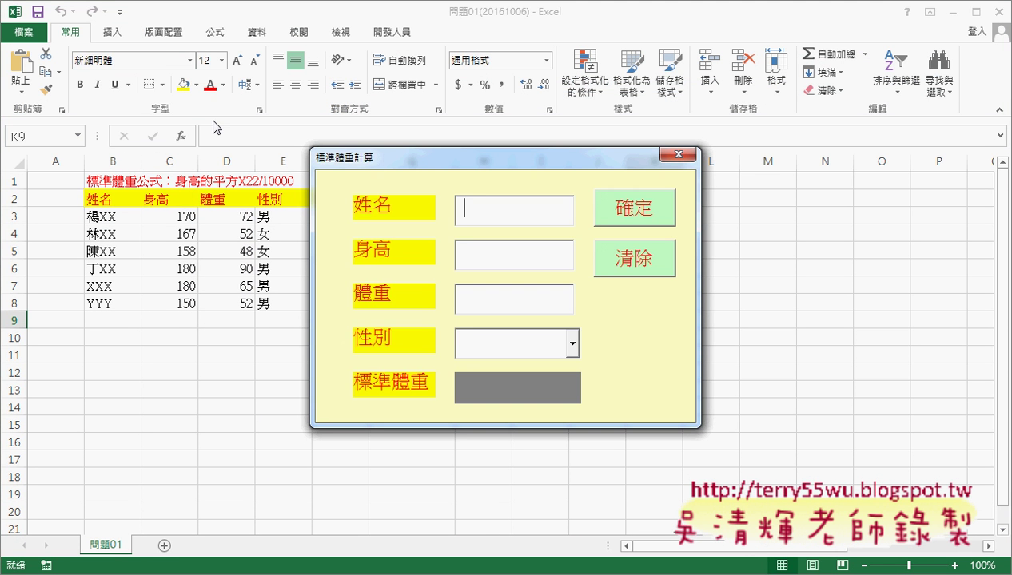
left_click(677, 155)
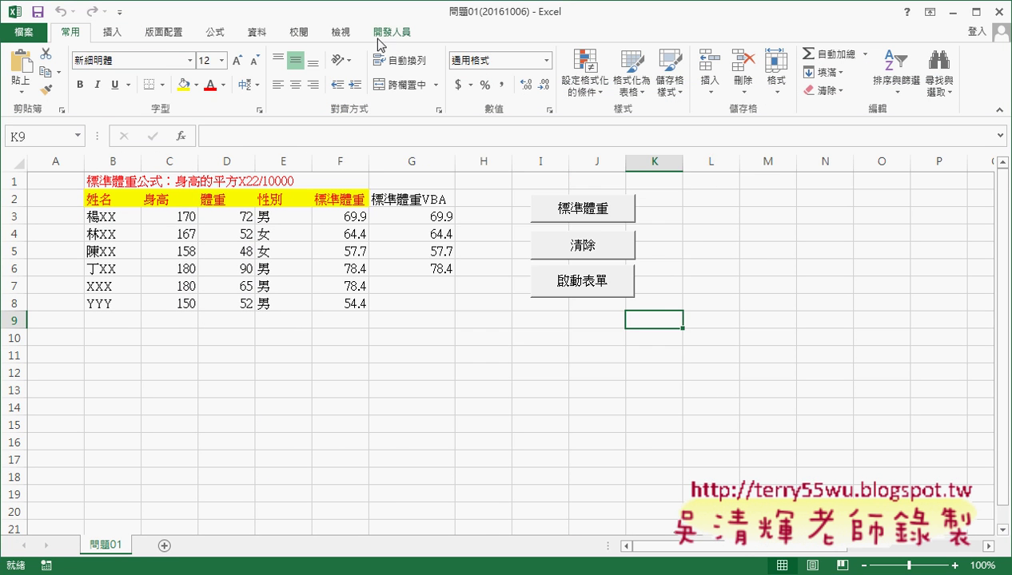
left_click(377, 33)
left_click(31, 68)
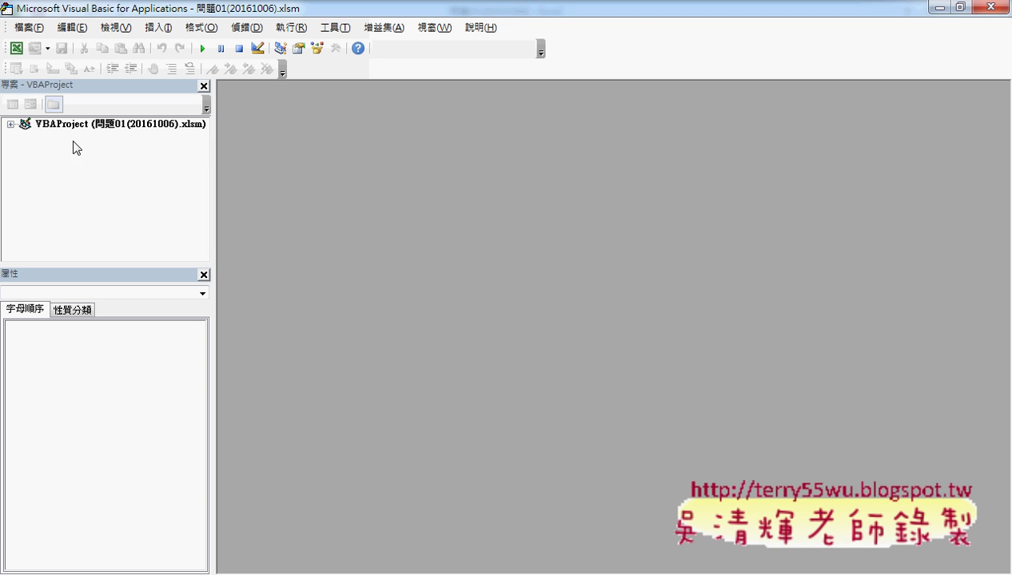
Unlock VBAProject by entering the project password, retrying after a wrong-password warning.
left_click(11, 125)
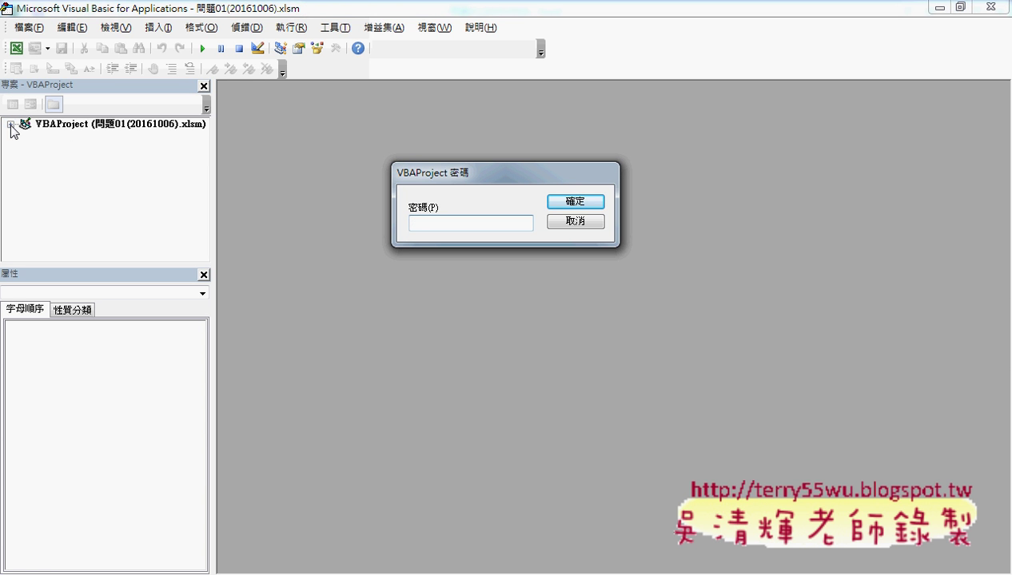
key("Return")
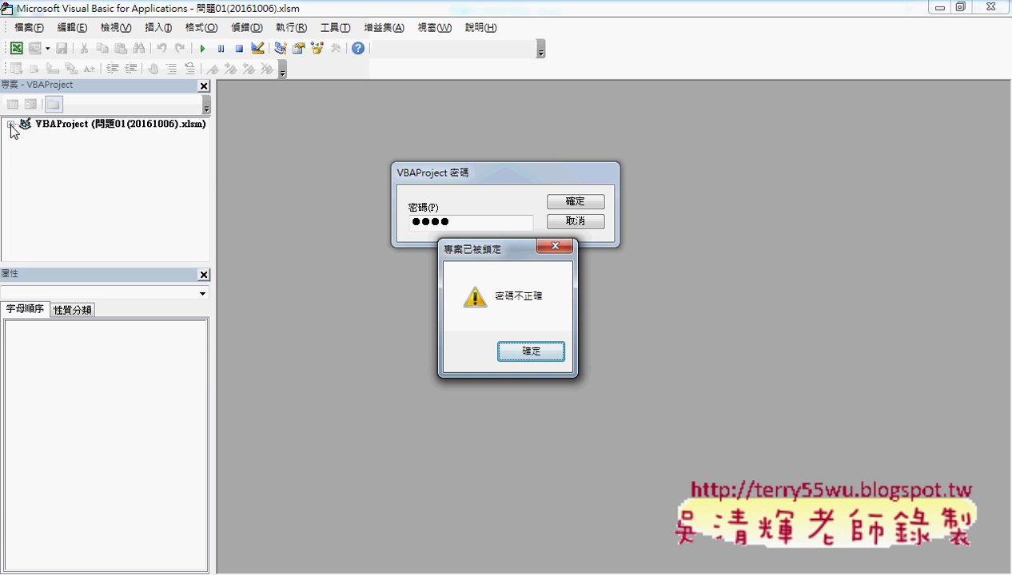
left_click(533, 353)
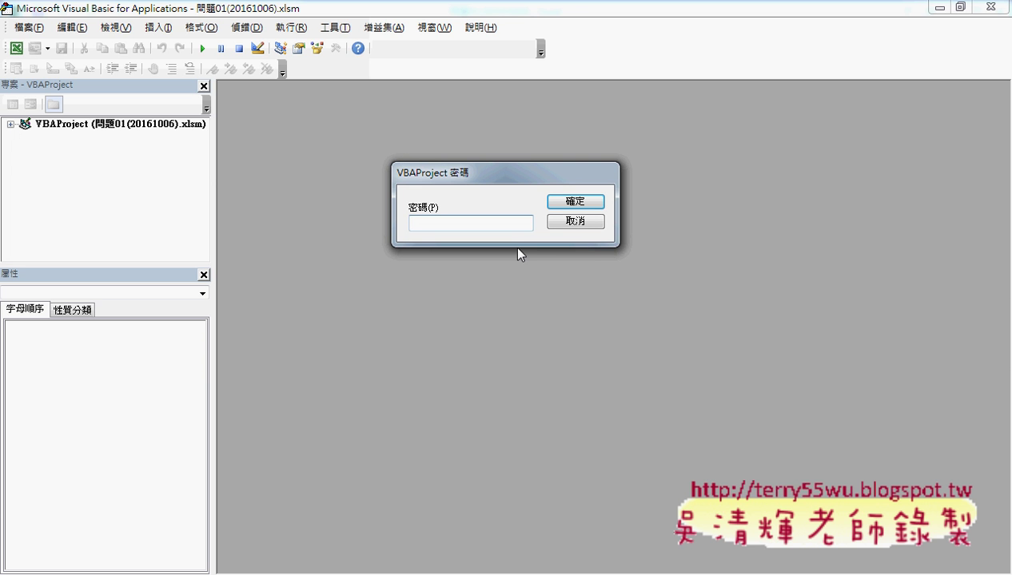
key("Return")
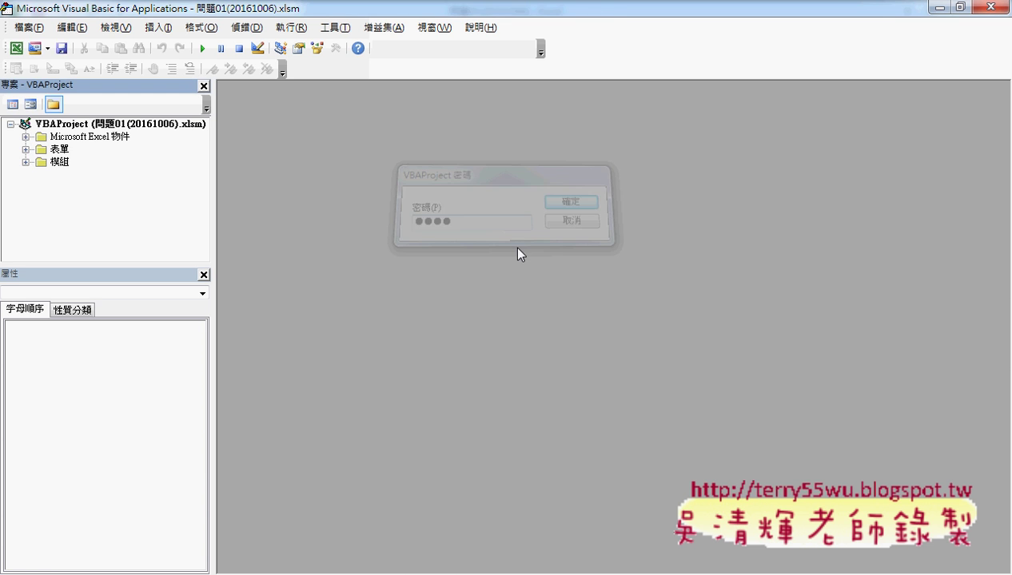
Expand the 模組, 表單 and Microsoft Excel 物件 folders to list Module1, the form and sheets.
double_click(58, 161)
double_click(57, 150)
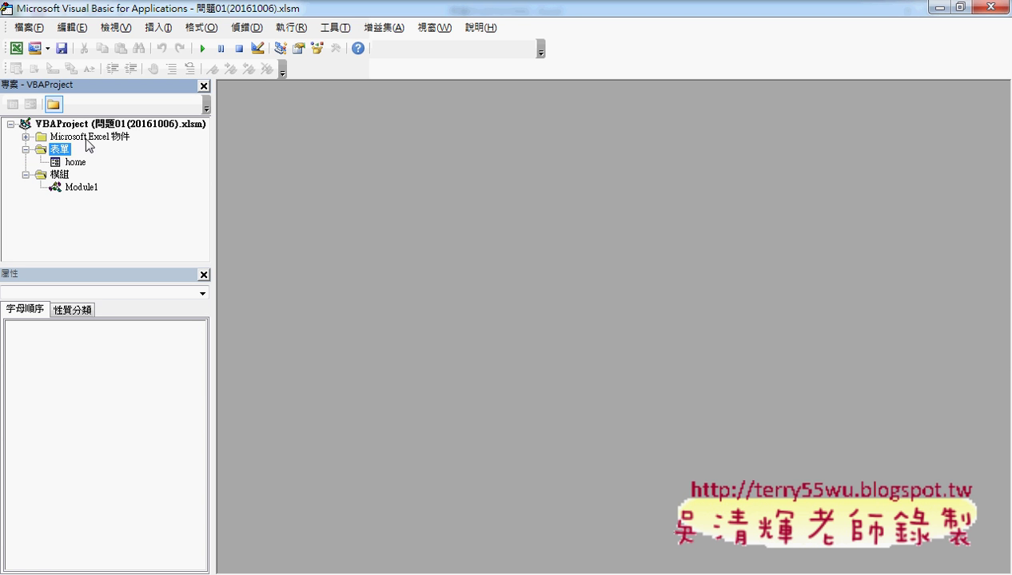
double_click(88, 137)
Return to the 程式碼 Google Docs notes and scroll down toward the SQL語法 section.
left_click(201, 569)
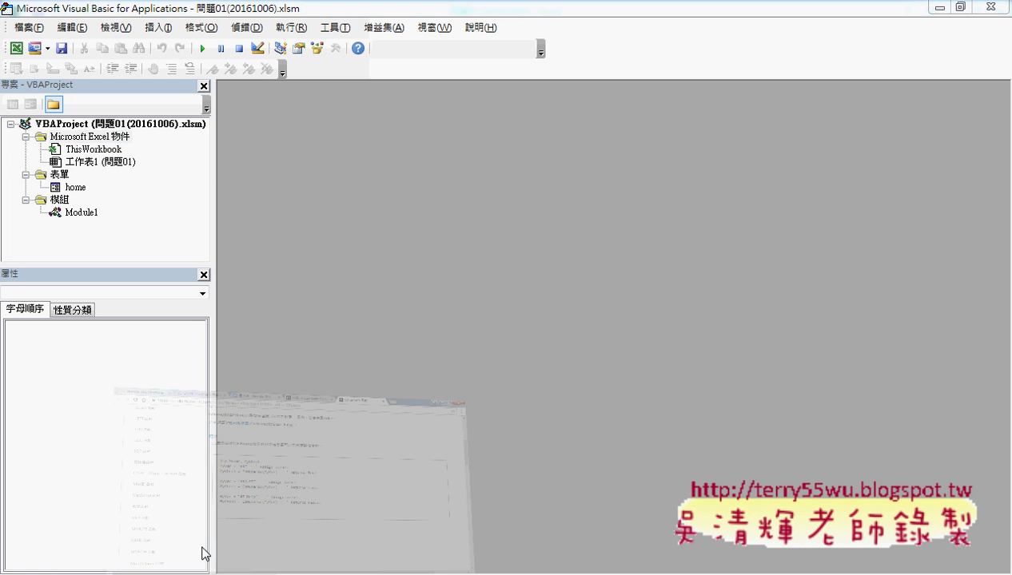
left_click(384, 11)
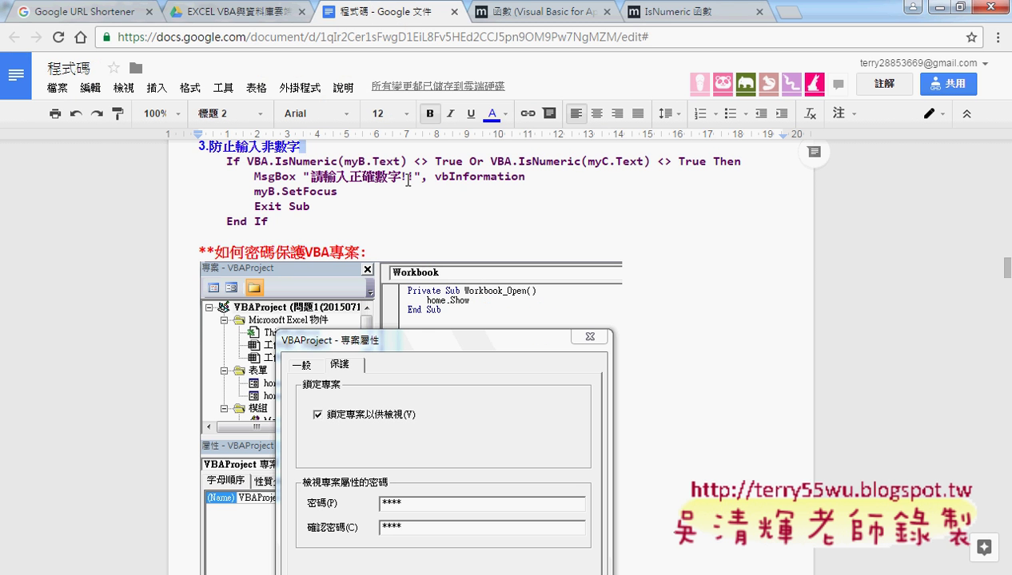
left_click_drag(229, 252, 366, 252)
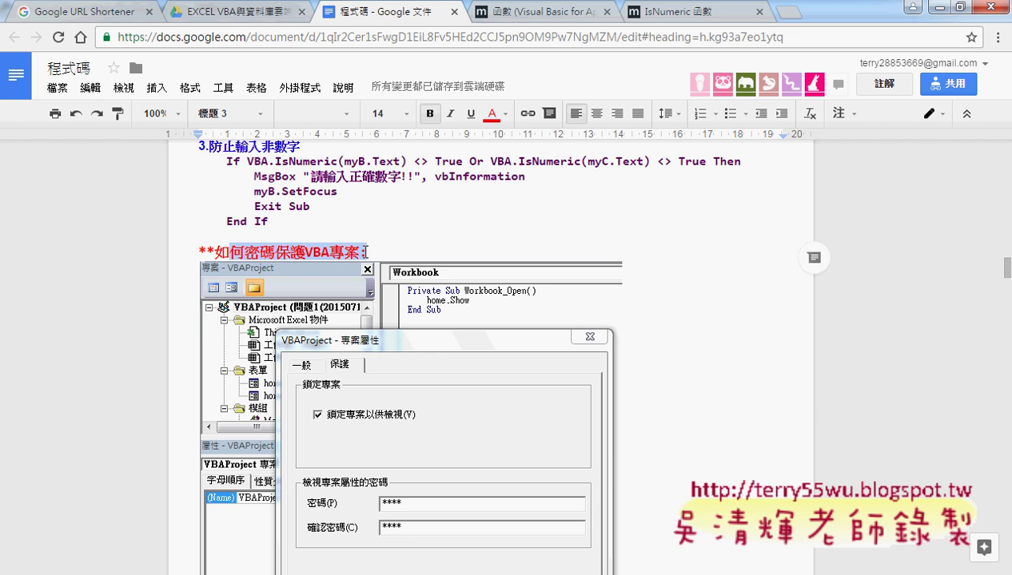
scroll(365, 251, "down", 3)
scroll(364, 252, "down", 3)
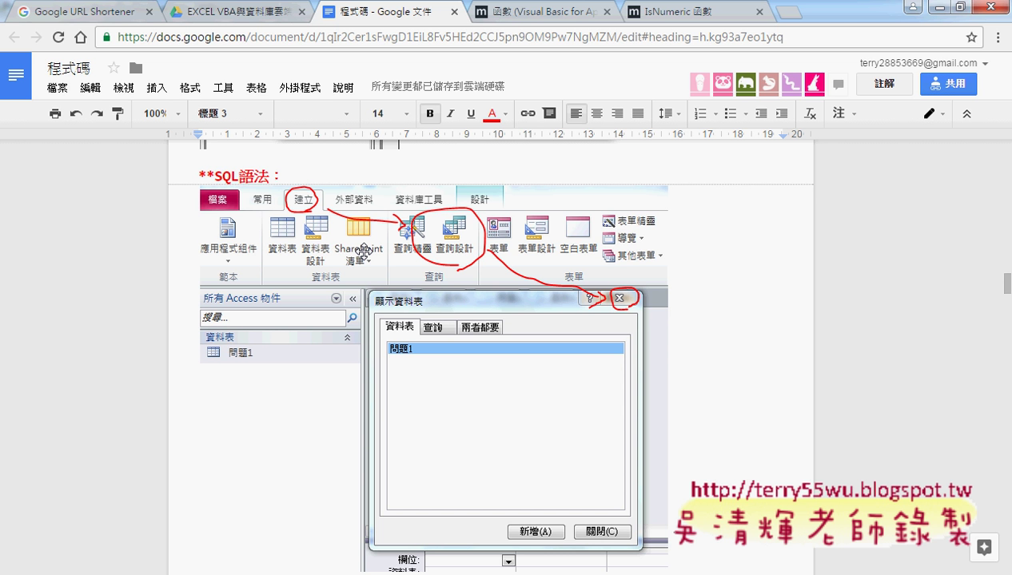
Scroll to the SQL語法 heading and select the word SQL.
scroll(364, 252, "down", 2)
scroll(364, 252, "down", 1)
scroll(364, 252, "down", 1)
scroll(363, 252, "down", 1)
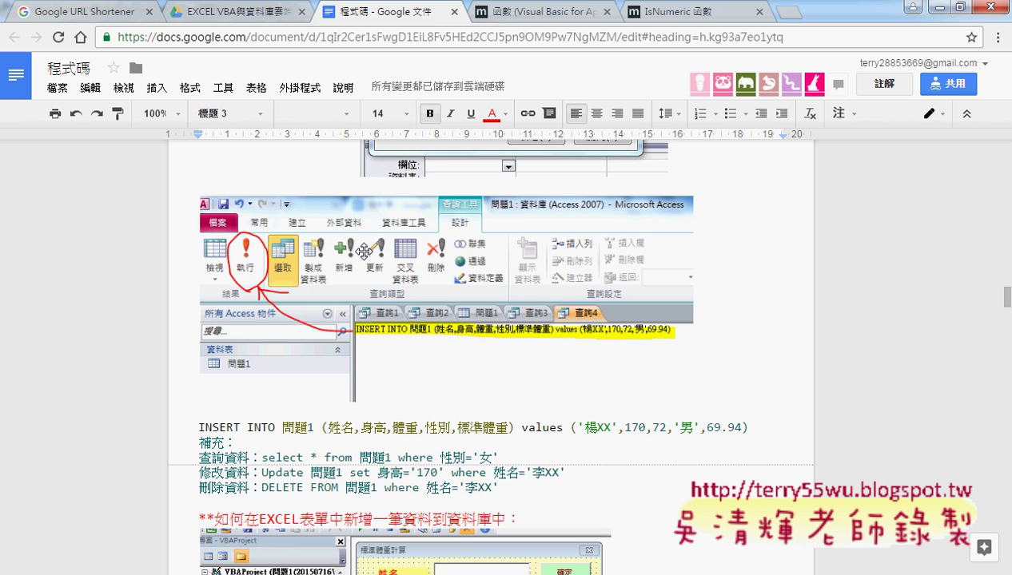
scroll(364, 251, "down", 1)
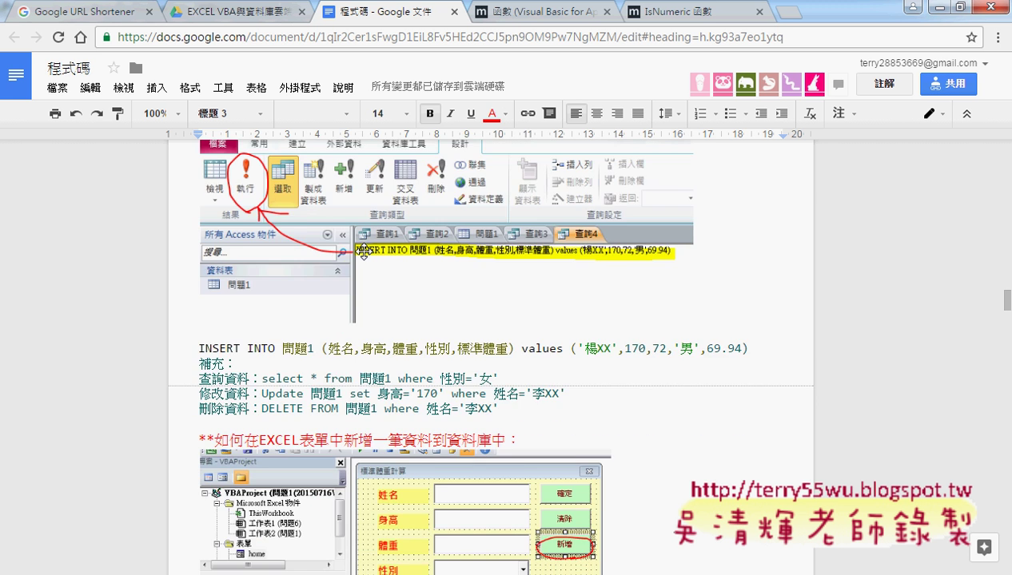
scroll(364, 252, "up", 1)
scroll(364, 251, "up", 2)
scroll(364, 252, "up", 1)
scroll(363, 252, "up", 1)
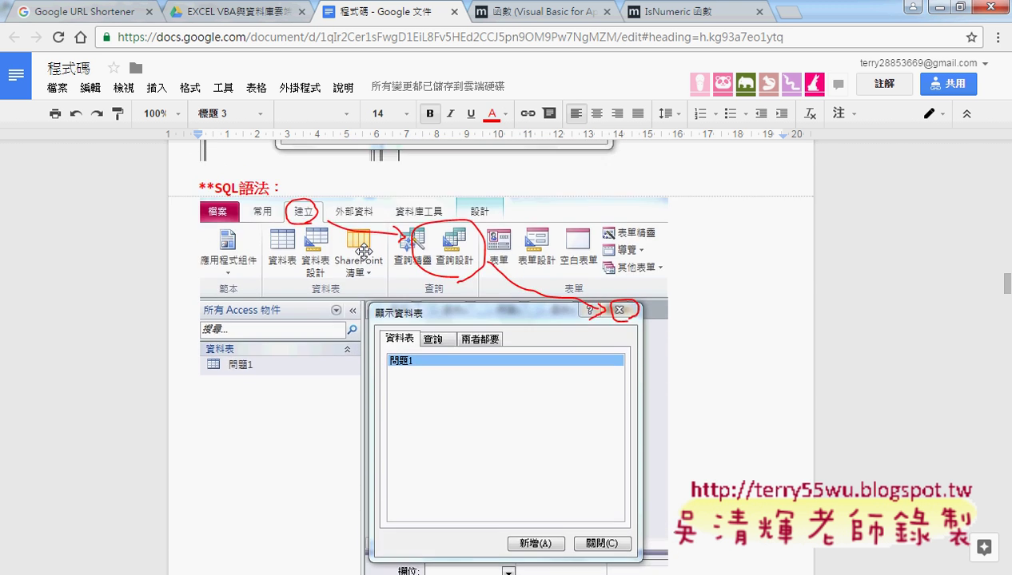
scroll(364, 252, "up", 1)
left_click_drag(214, 254, 237, 254)
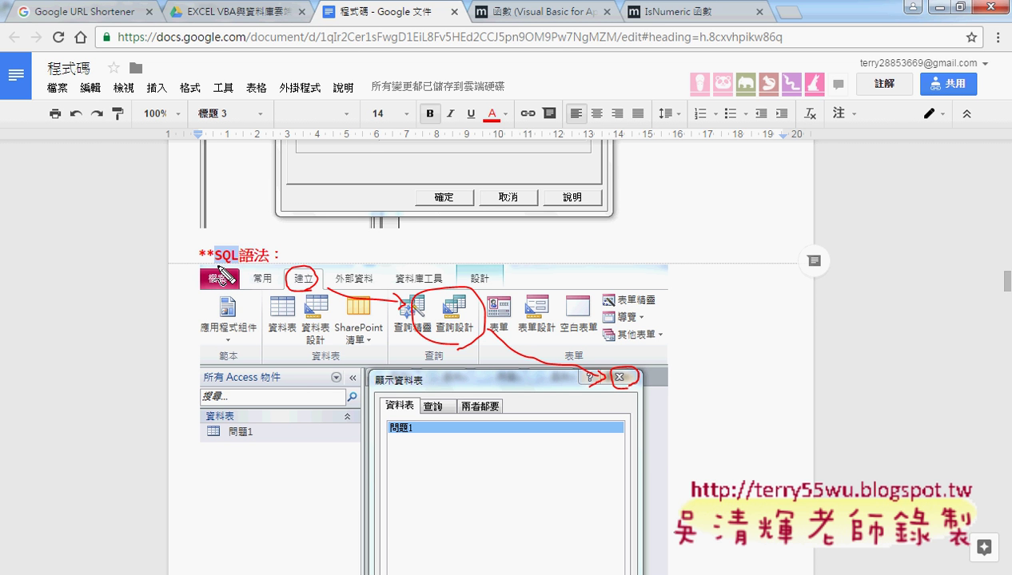
Underline SQL語法 in red ink and handwrite VBA with an arrow pointing to SQL.
left_click_drag(232, 268, 270, 263)
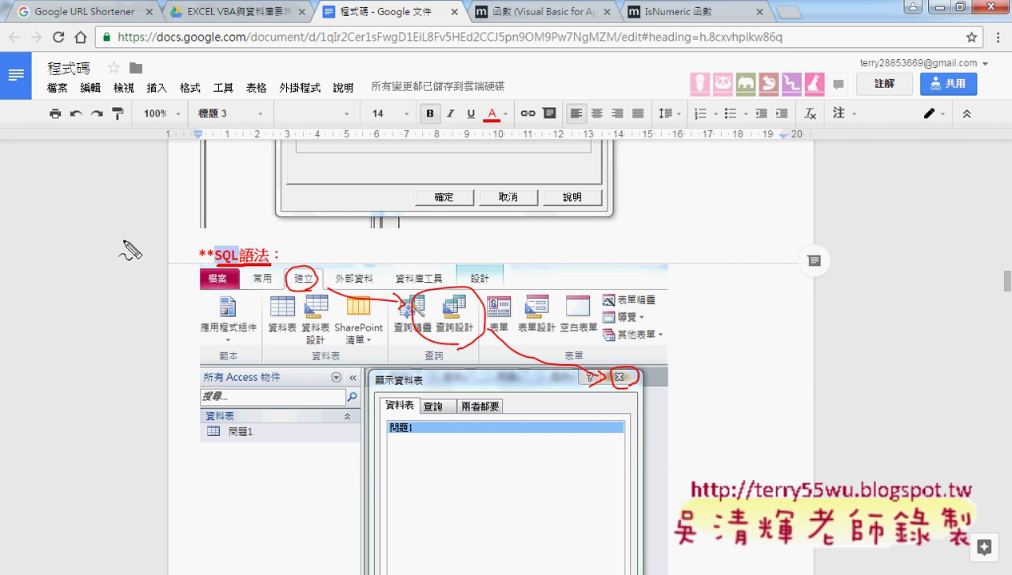
mouse_move(59, 249)
left_mouse_down()
mouse_move(84, 243)
mouse_move(97, 274)
left_mouse_up()
mouse_move(125, 240)
left_mouse_down()
mouse_move(113, 277)
mouse_move(133, 276)
mouse_move(128, 262)
mouse_move(202, 259)
mouse_move(187, 270)
left_mouse_up()
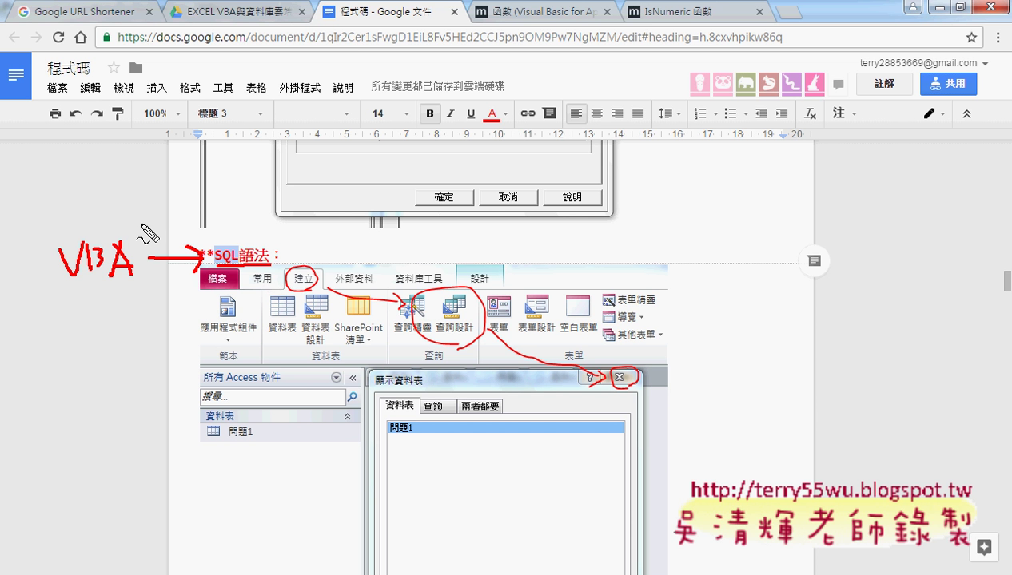
Handwrite and underline ADO, draw an arrow from ADO to SQL, and circle the VBA note.
mouse_move(140, 226)
left_mouse_down()
mouse_move(165, 226)
mouse_move(163, 209)
mouse_move(198, 193)
left_mouse_up()
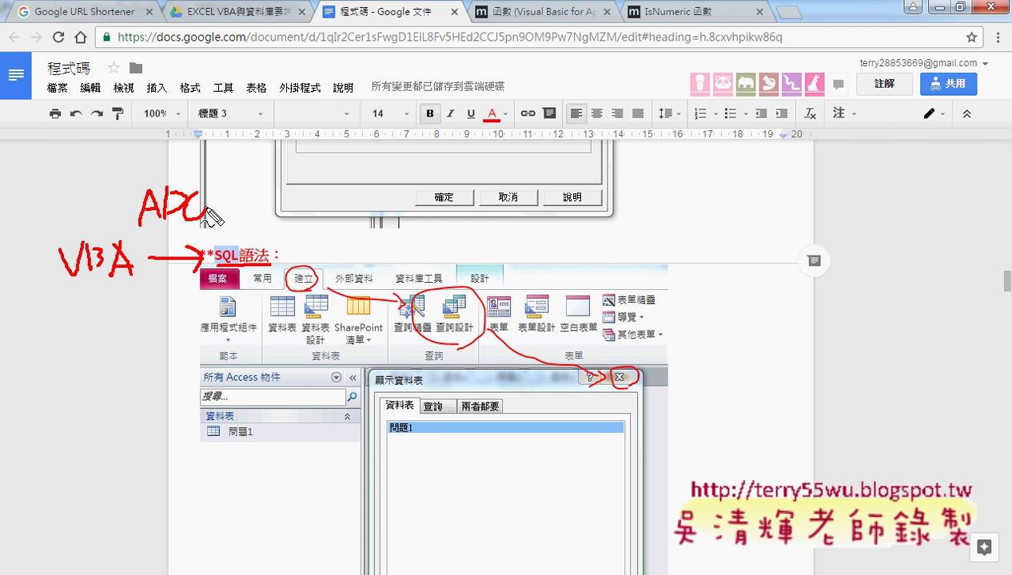
left_click_drag(133, 232, 205, 231)
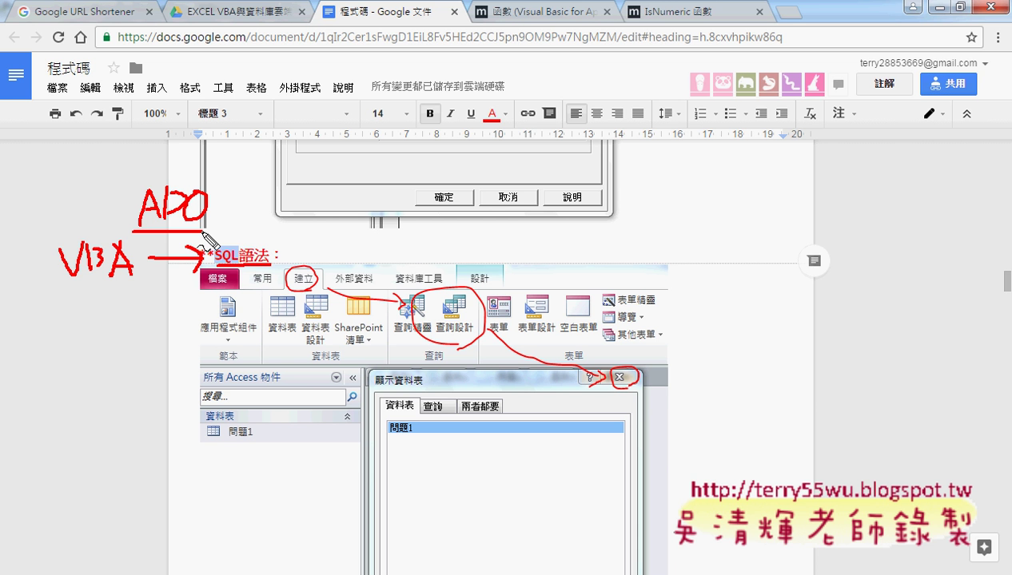
mouse_move(207, 211)
left_mouse_down()
mouse_move(226, 246)
mouse_move(232, 236)
mouse_move(317, 257)
mouse_move(305, 264)
mouse_move(339, 254)
mouse_move(329, 269)
left_mouse_up()
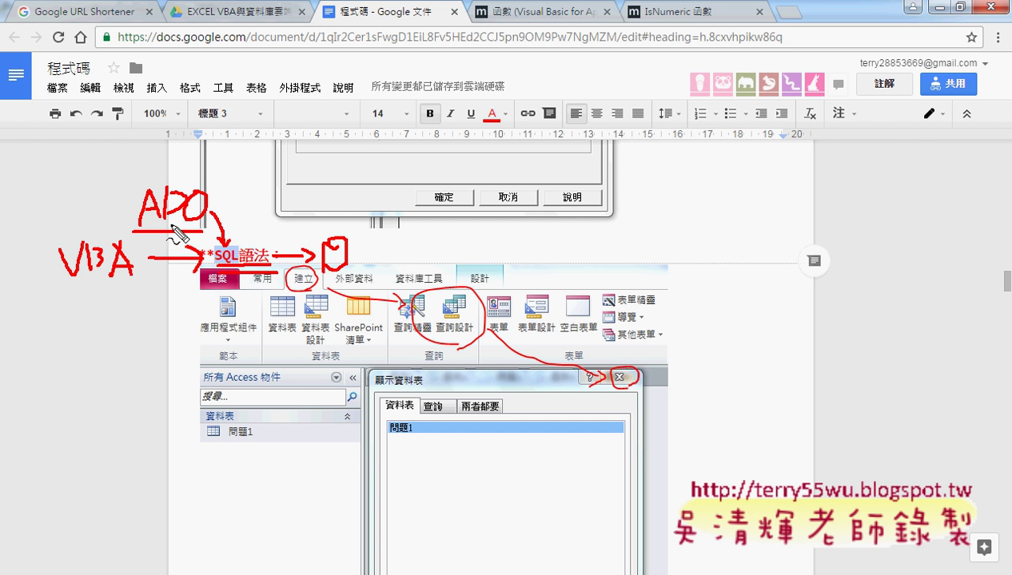
left_click_drag(76, 284, 116, 286)
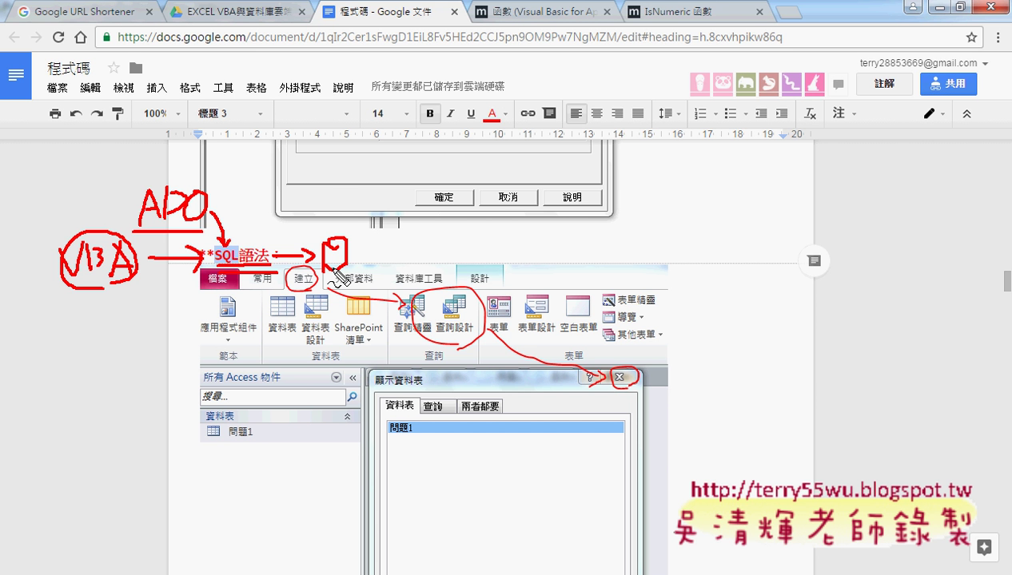
Clear all red annotations and scroll down to the INSERT INTO 問題1 example.
key("Escape")
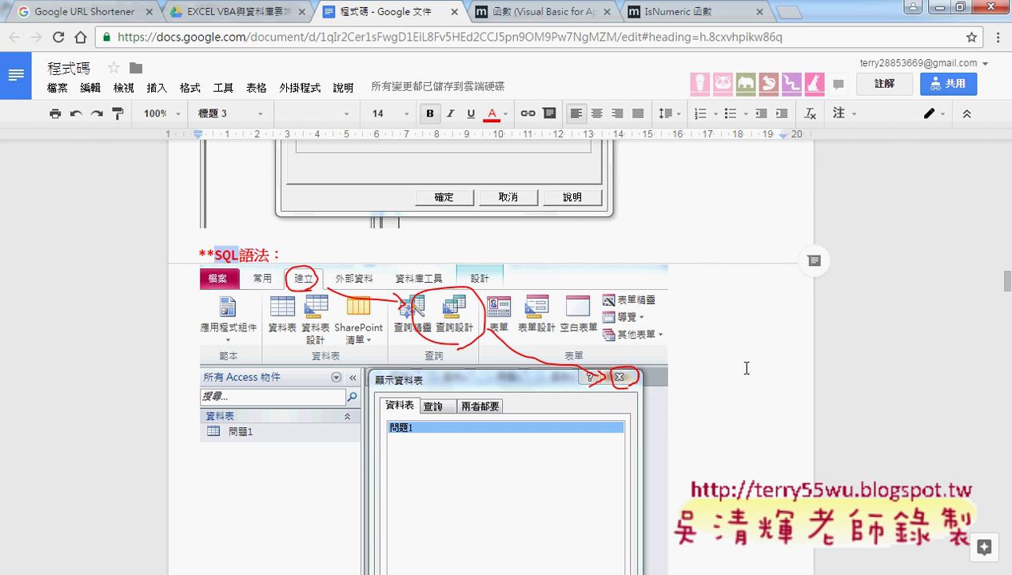
scroll(747, 369, "down", 2)
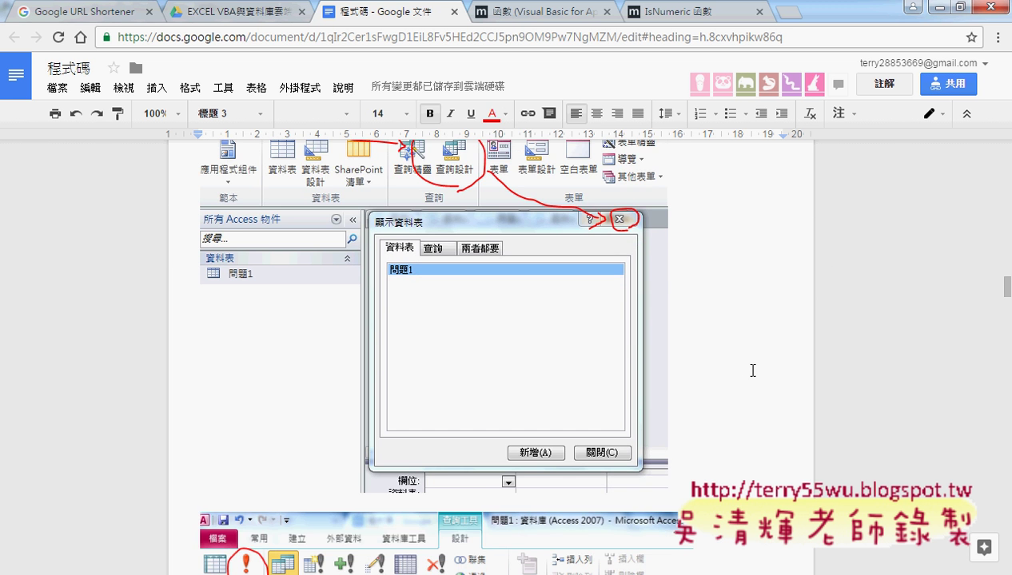
scroll(752, 370, "down", 3)
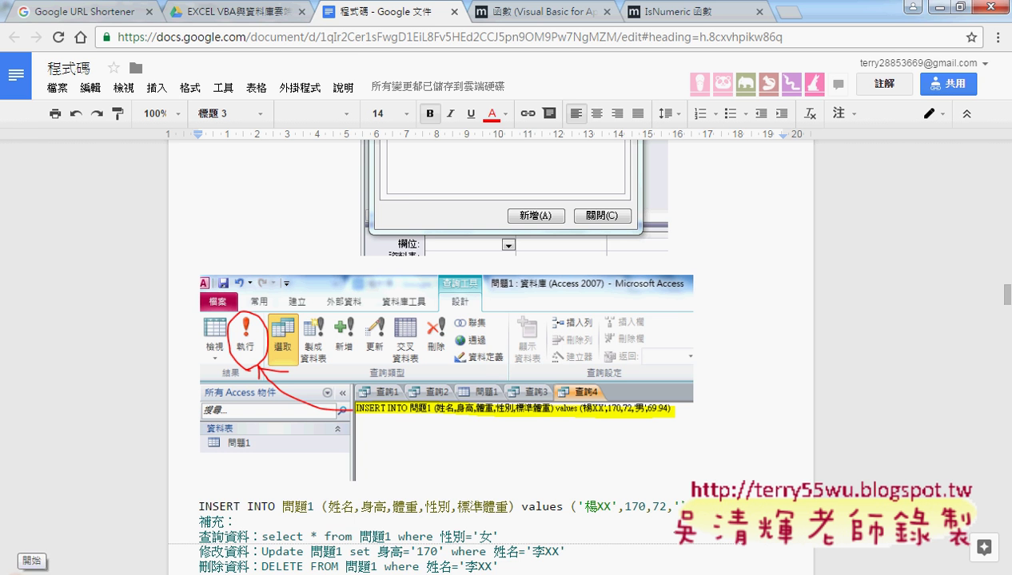
left_click(266, 571)
left_click(229, 511)
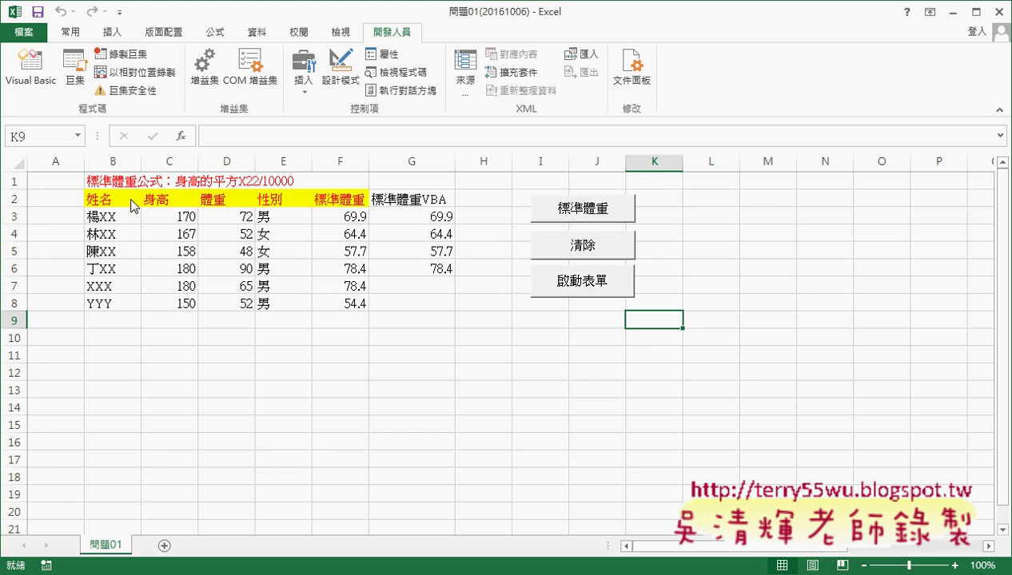
left_click(46, 58)
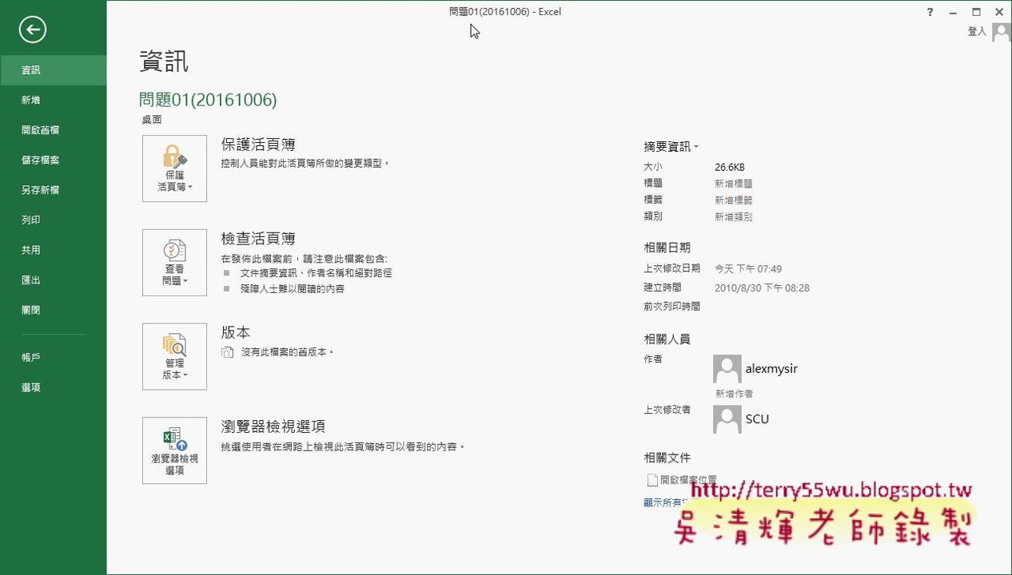
left_click(44, 191)
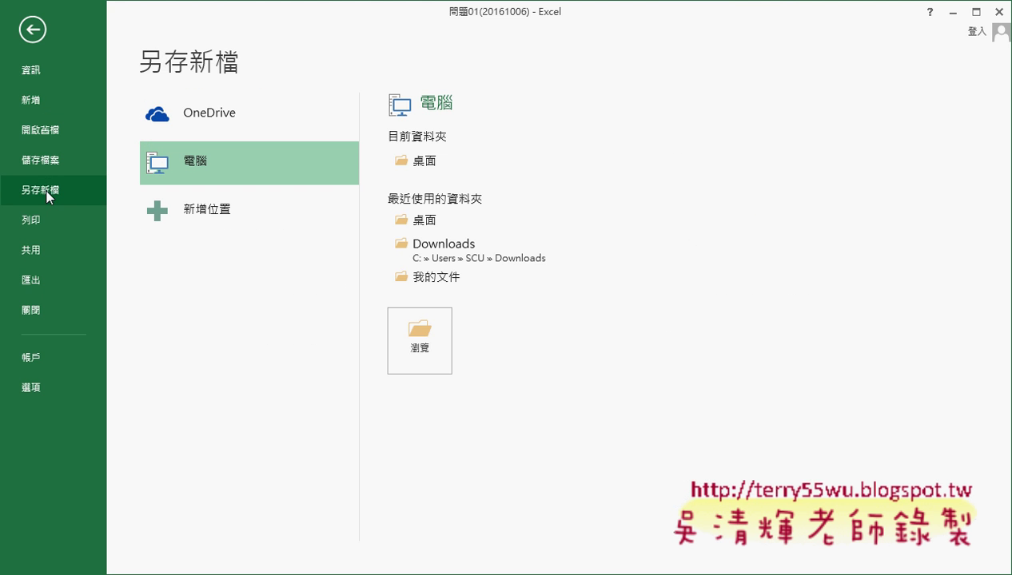
left_click(407, 338)
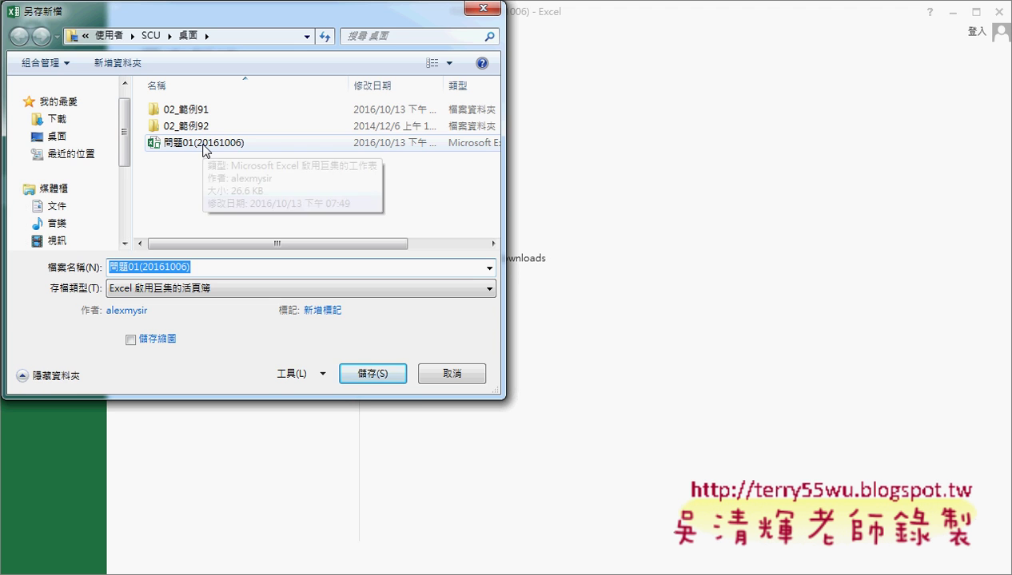
left_click(452, 373)
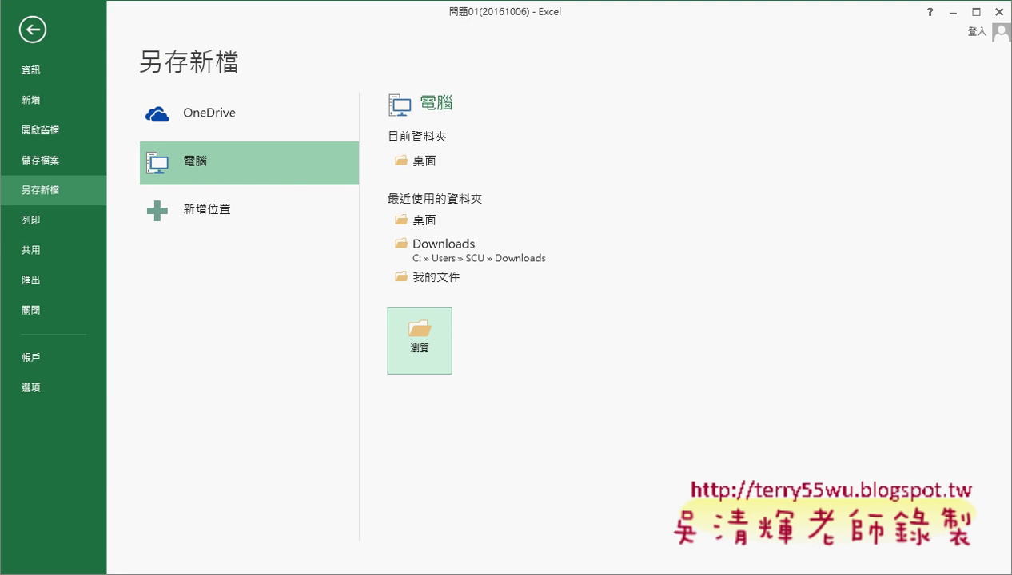
left_click(16, 571)
left_click(94, 514)
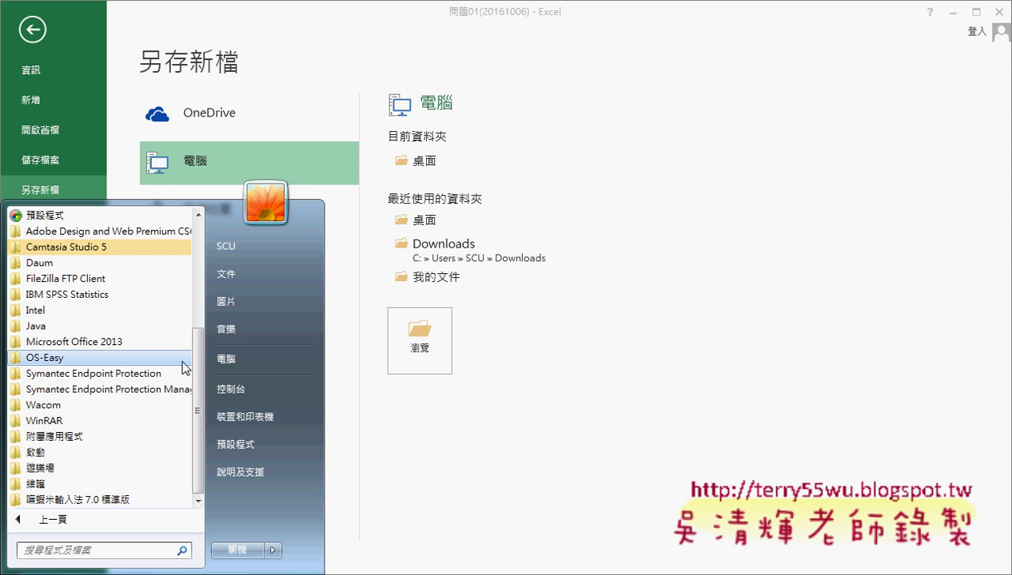
Launch Microsoft Access 2013 from the Microsoft Office 2013 folder.
left_click(152, 342)
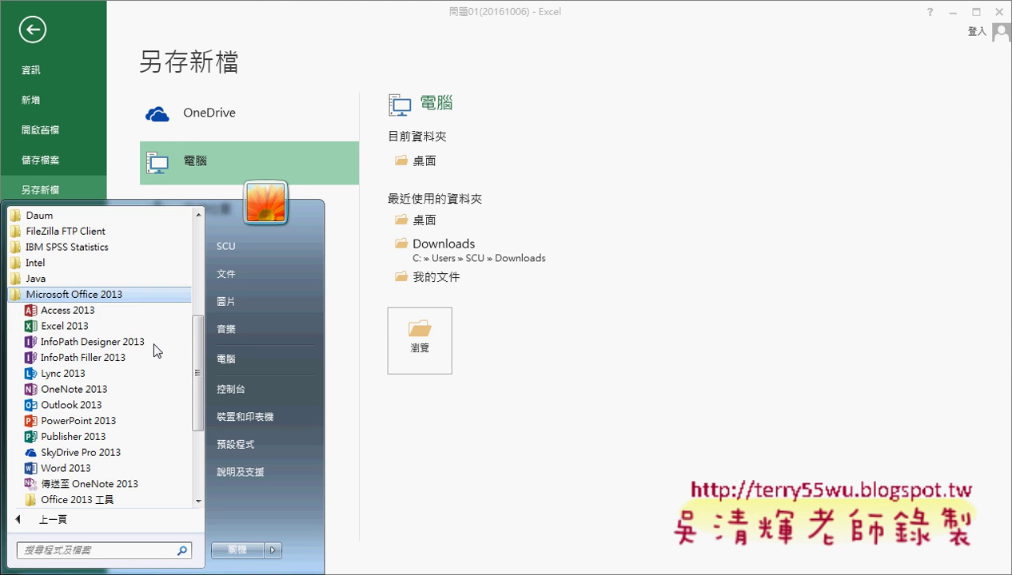
left_click(72, 319)
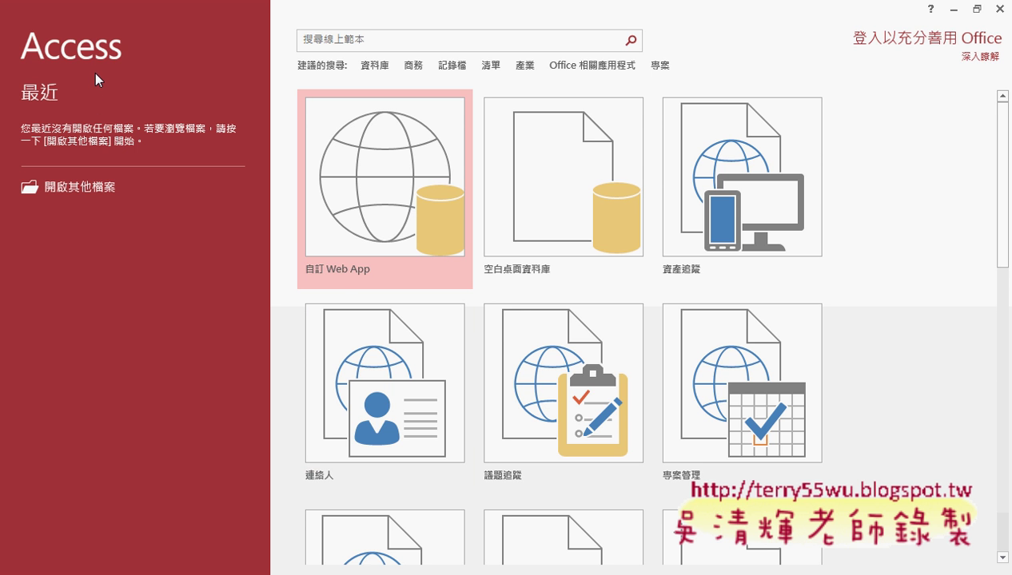
Create a blank desktop database named 問題1.accdb in the Desktop folder.
left_click(575, 187)
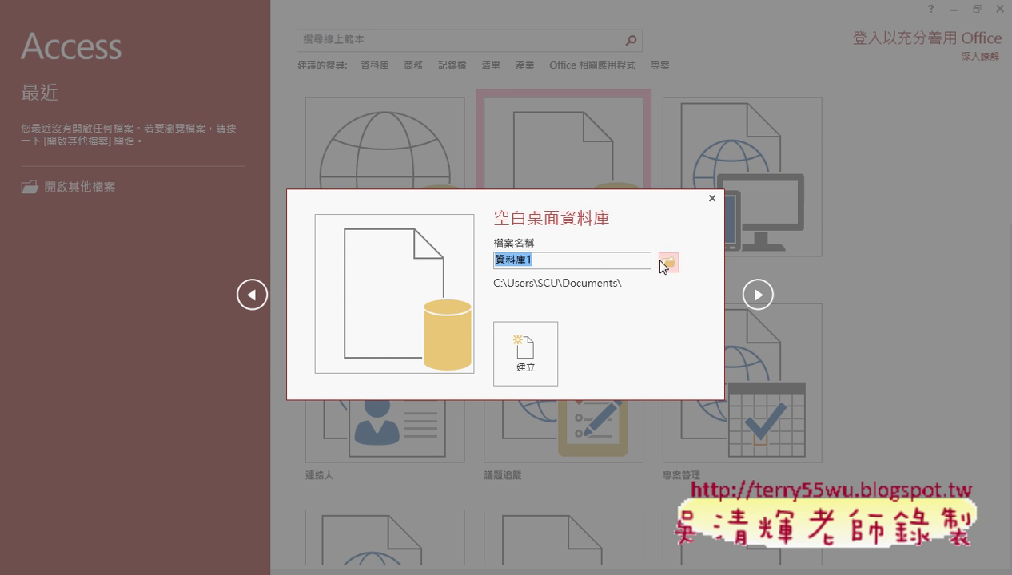
left_click(668, 263)
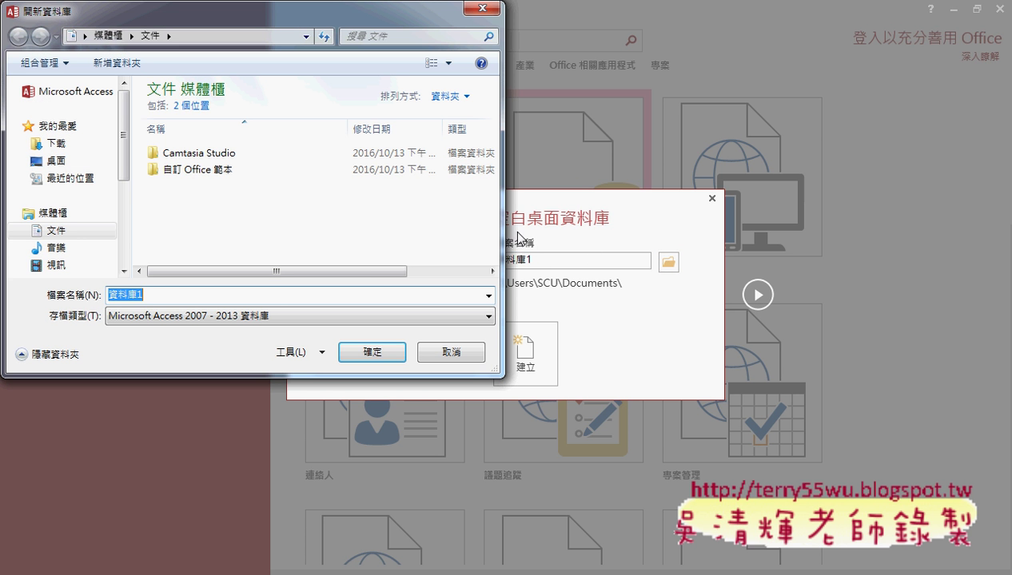
left_click(67, 162)
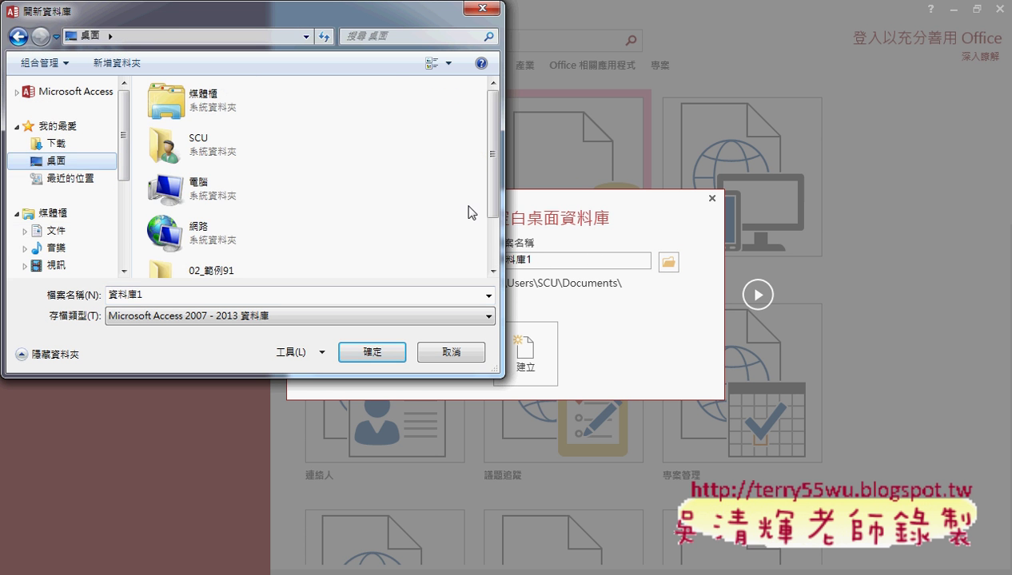
left_click_drag(497, 191, 502, 193)
double_click(137, 296)
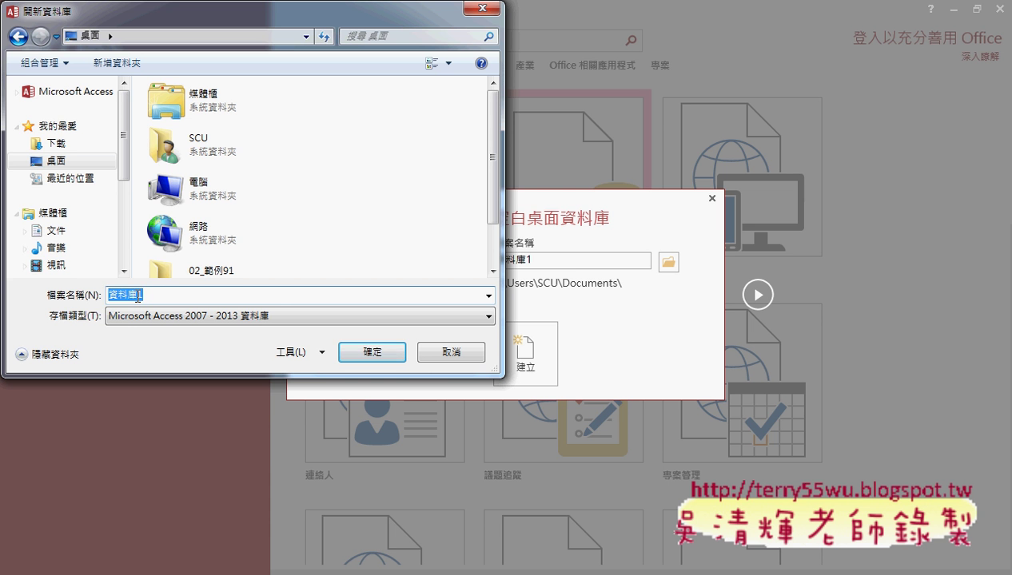
left_click_drag(138, 295, 107, 296)
type("wu.")
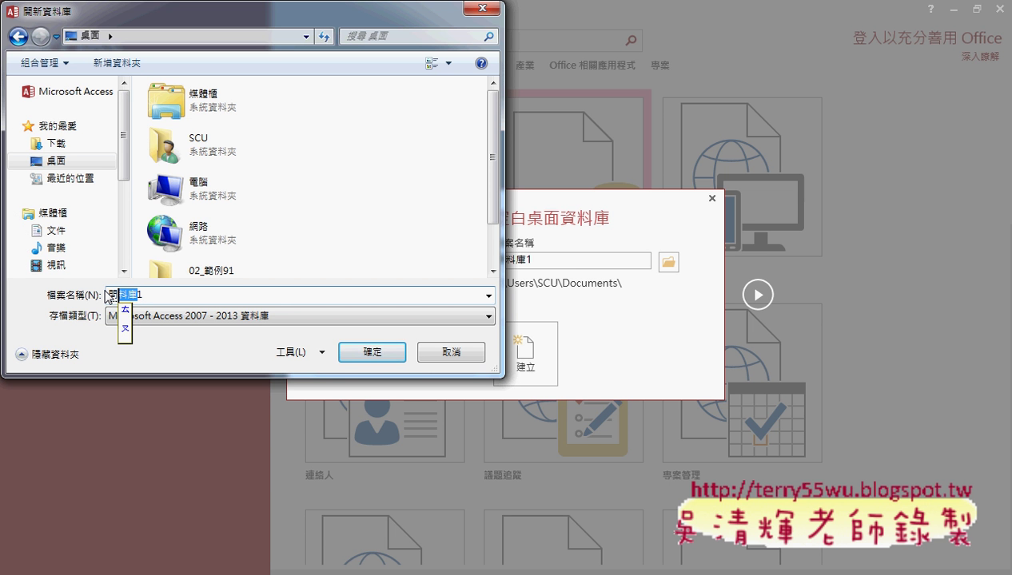
type("6")
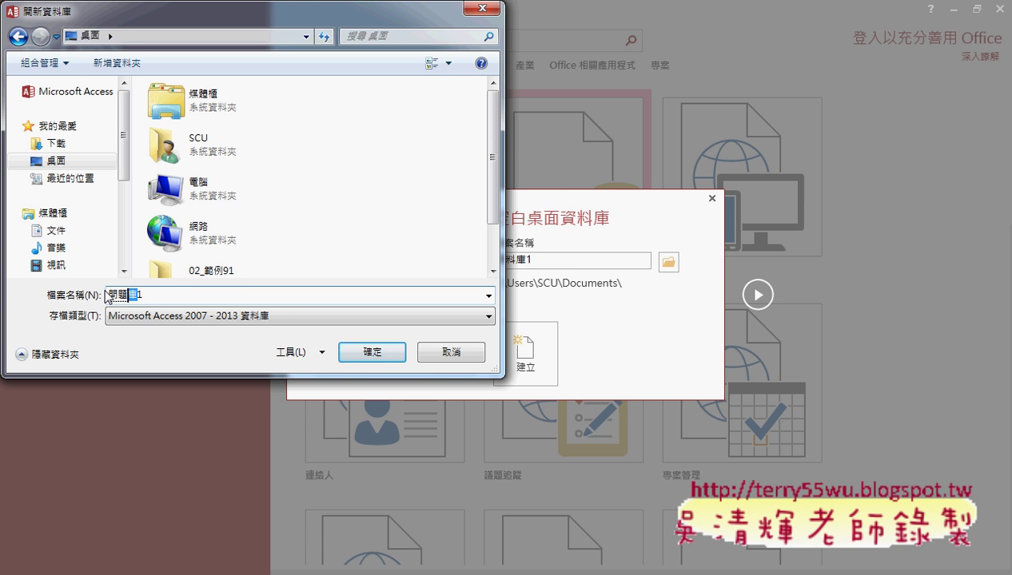
key("Return")
left_click(367, 357)
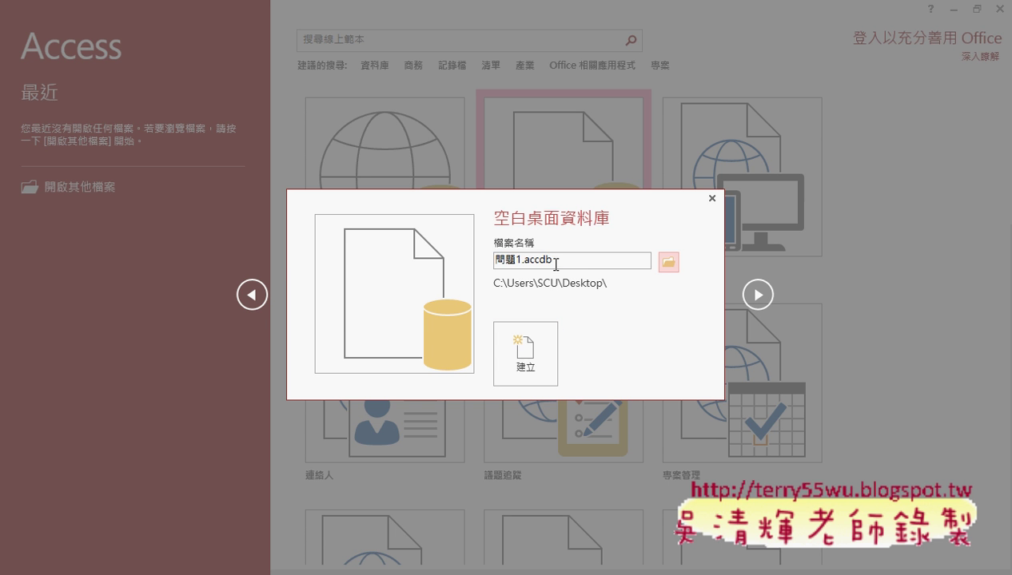
double_click(555, 262)
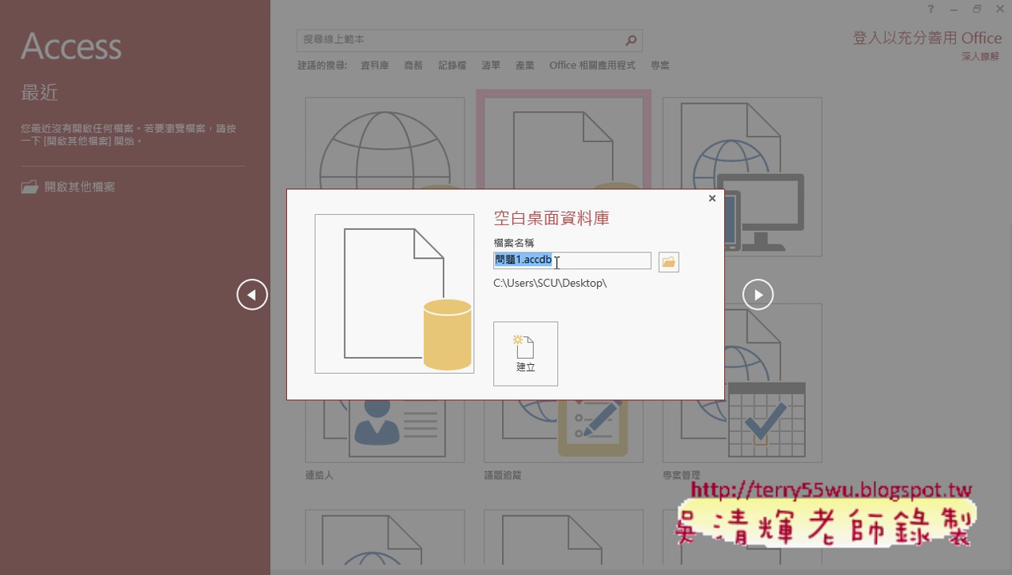
left_click(531, 357)
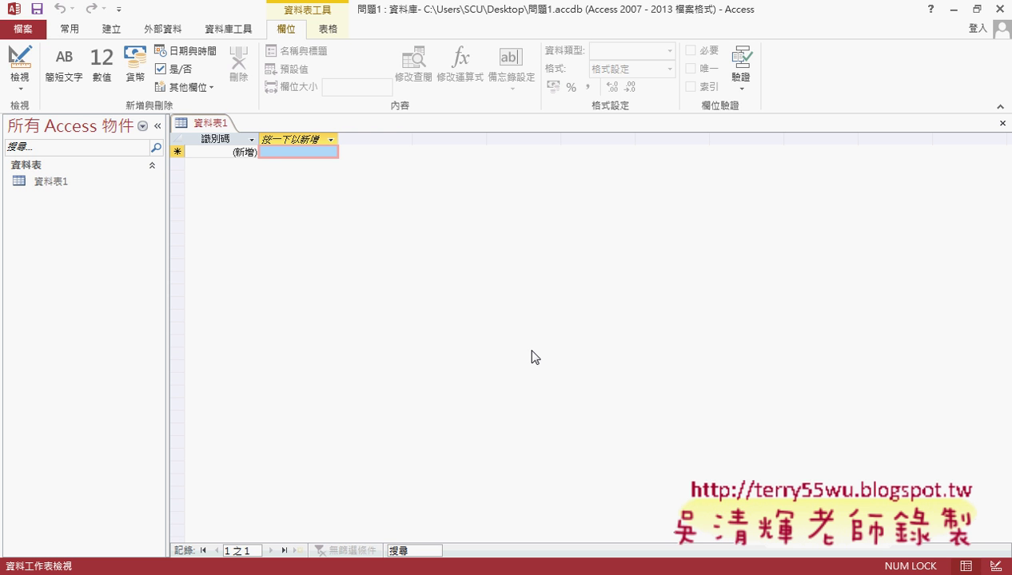
left_click(168, 32)
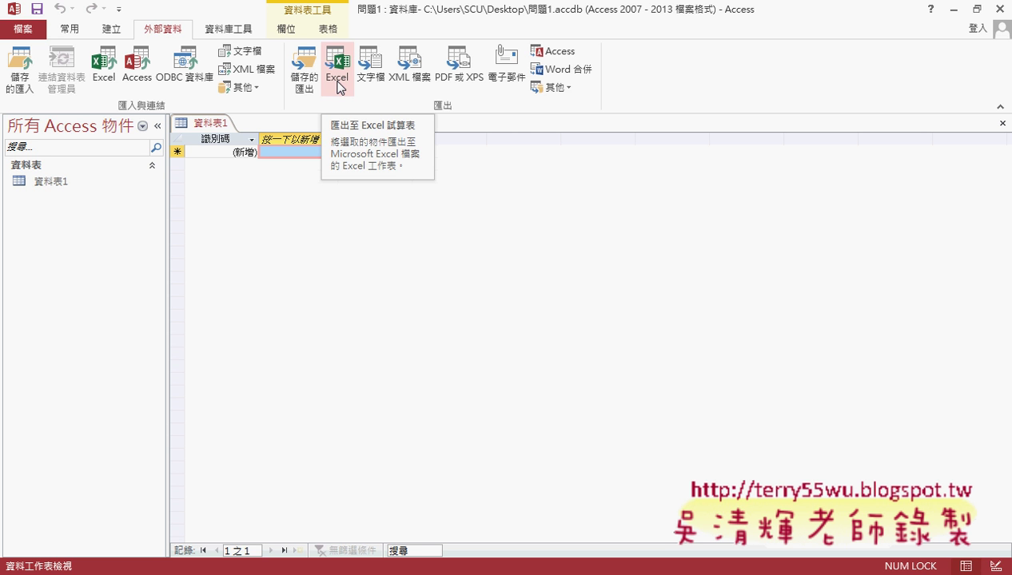
left_click(103, 80)
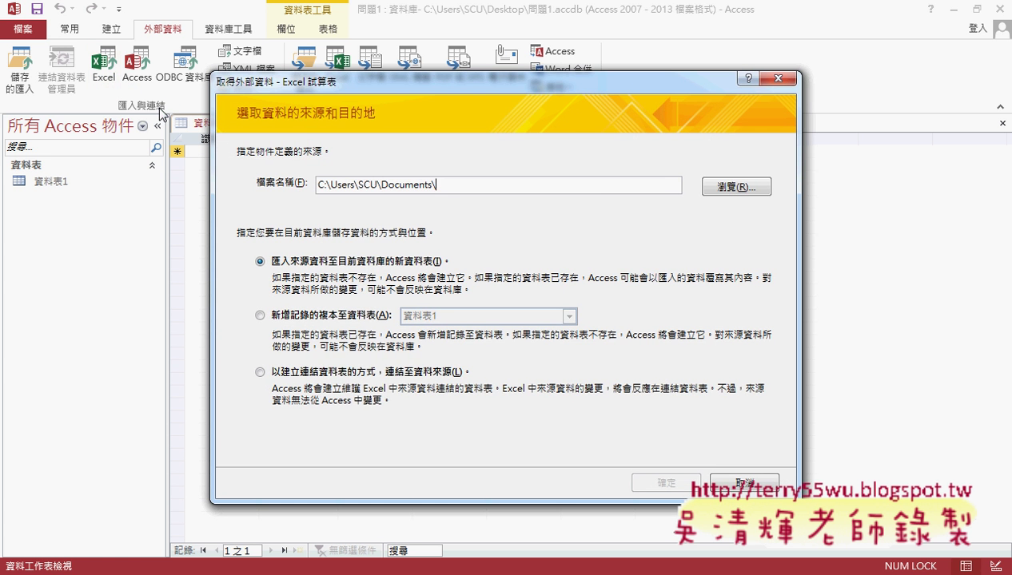
left_click(723, 187)
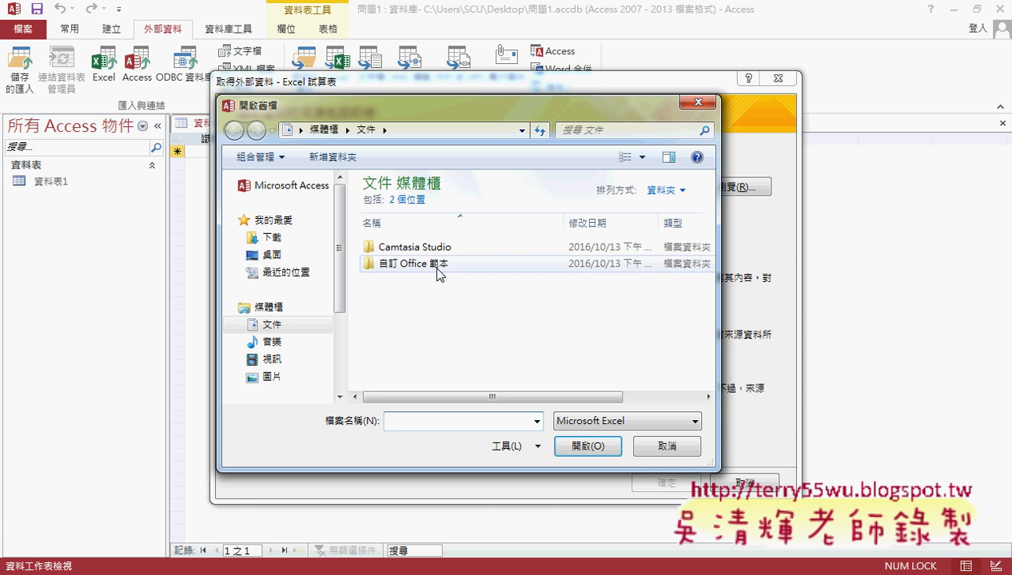
left_click(272, 255)
scroll(708, 315, "down", 2)
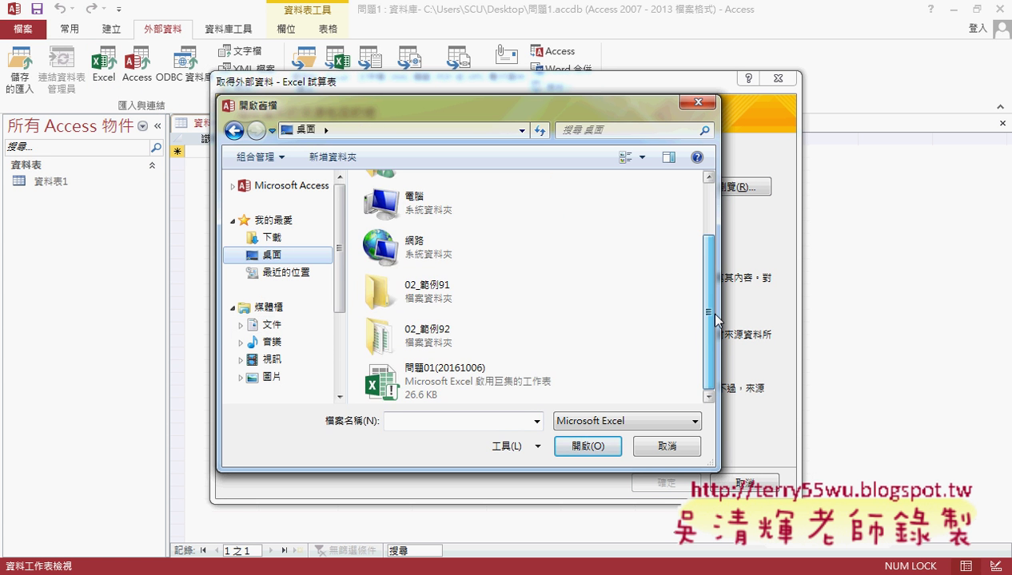
left_click(453, 379)
left_click(587, 445)
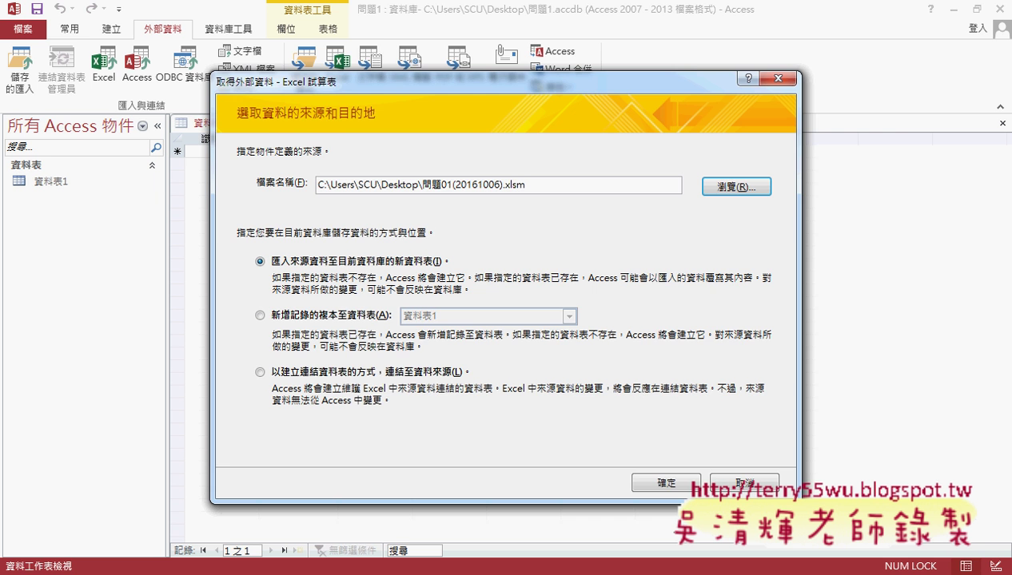
left_click(672, 486)
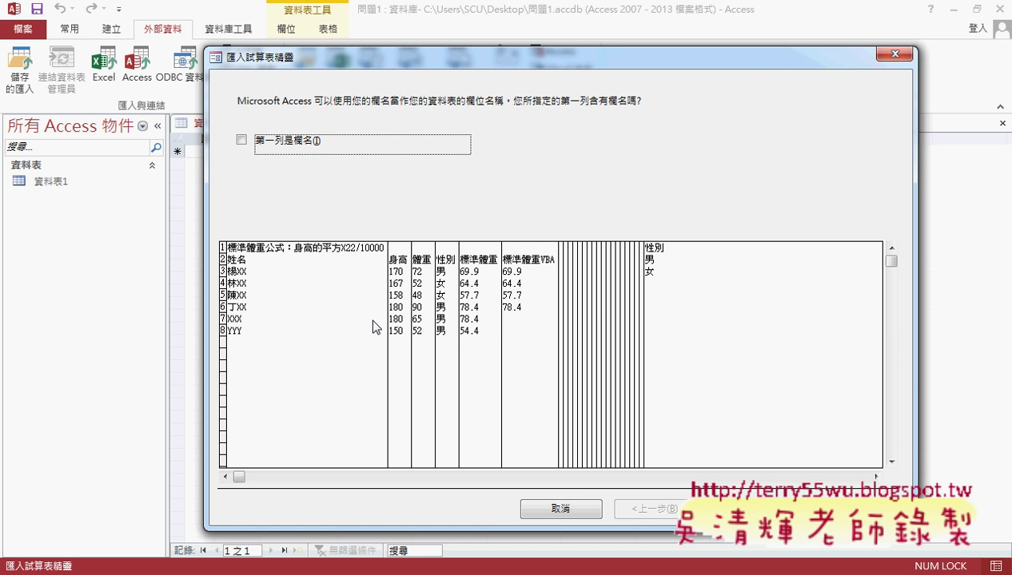
left_click(560, 509)
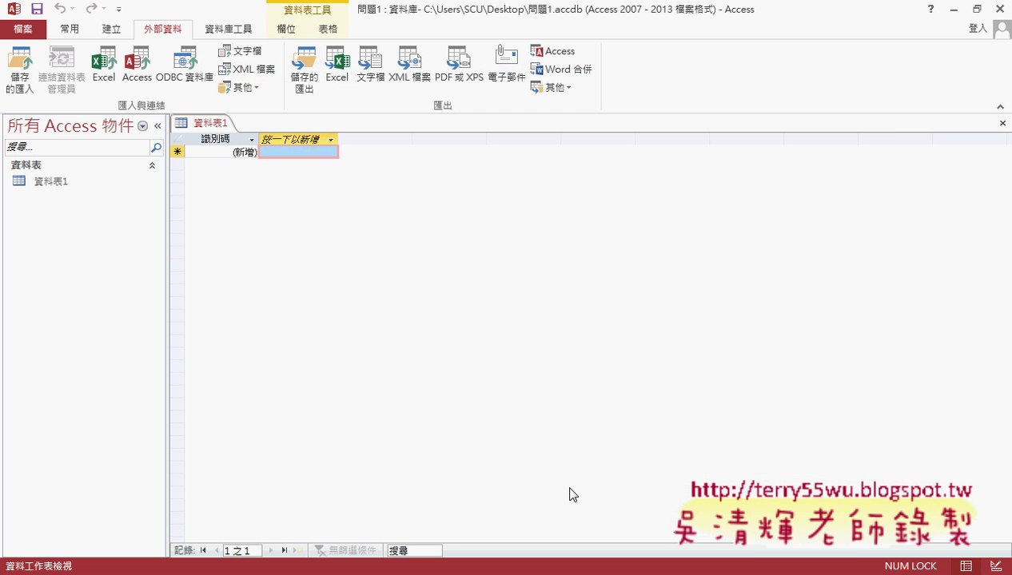
Minimize the browser and return to Excel's 問題01 worksheet.
left_click(951, 9)
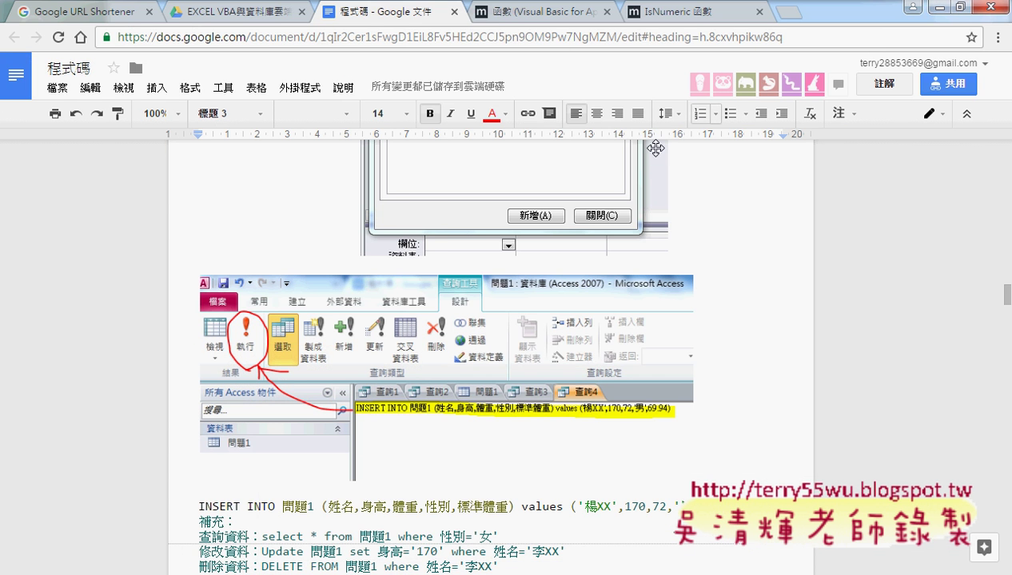
left_click(938, 7)
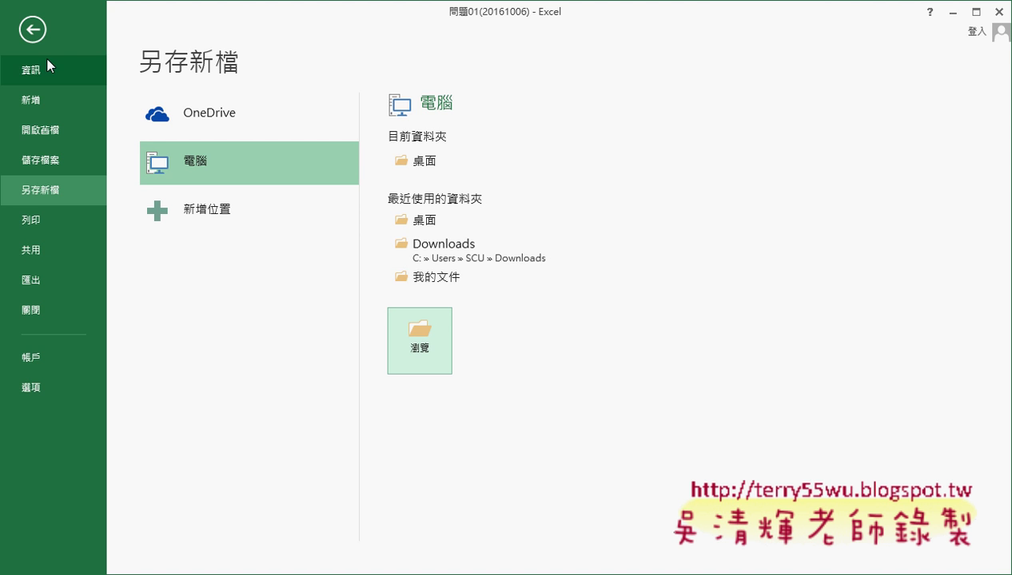
left_click(33, 30)
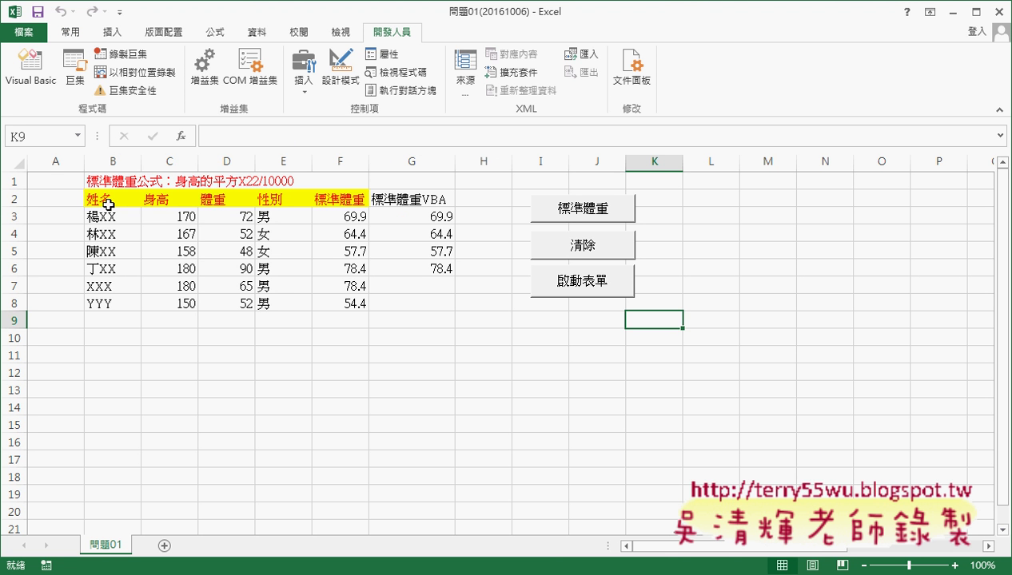
Select the body-weight table B2:F8 and add a new worksheet named 資料表.
left_click_drag(108, 205, 364, 303)
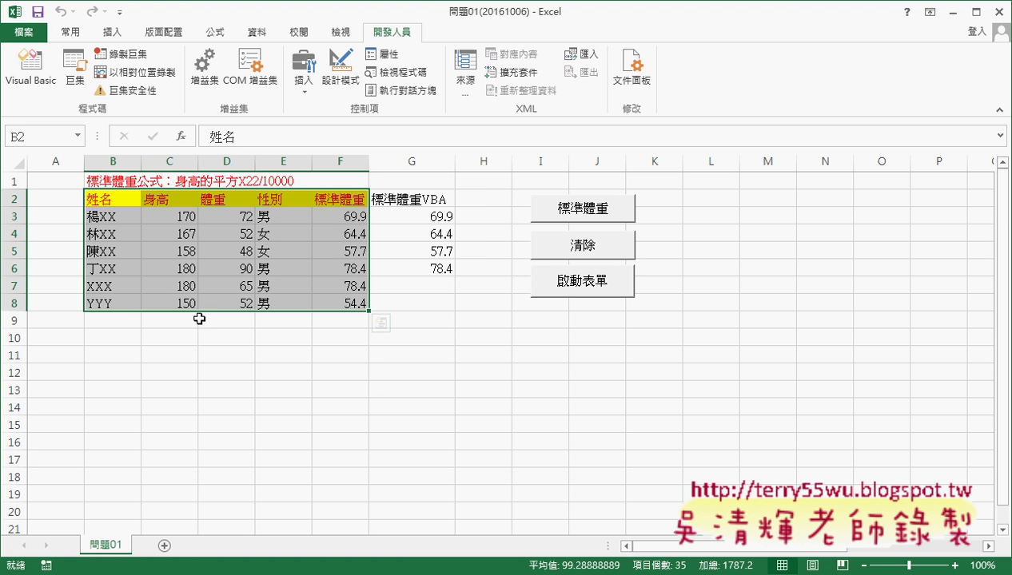
left_click(167, 547)
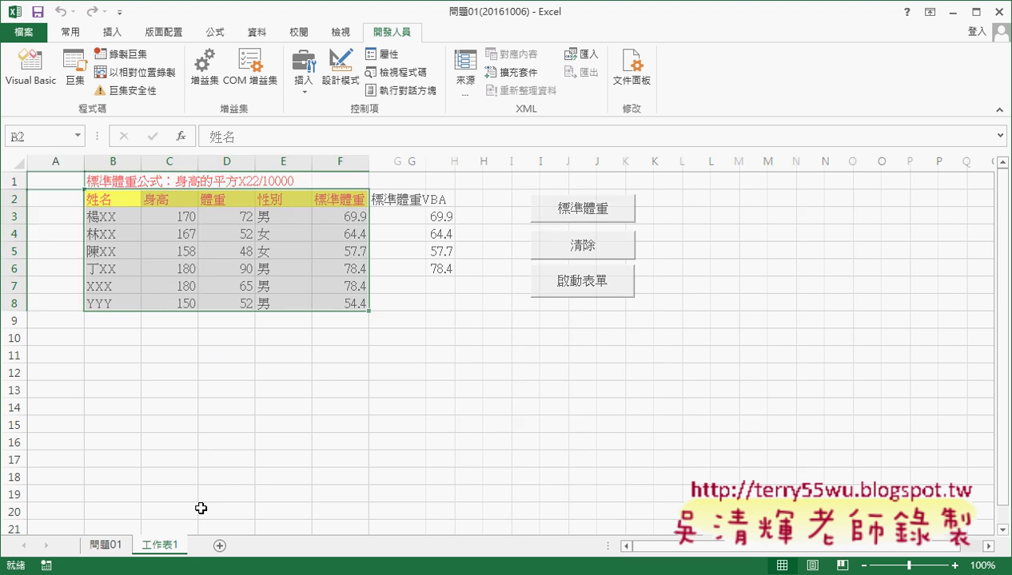
double_click(159, 544)
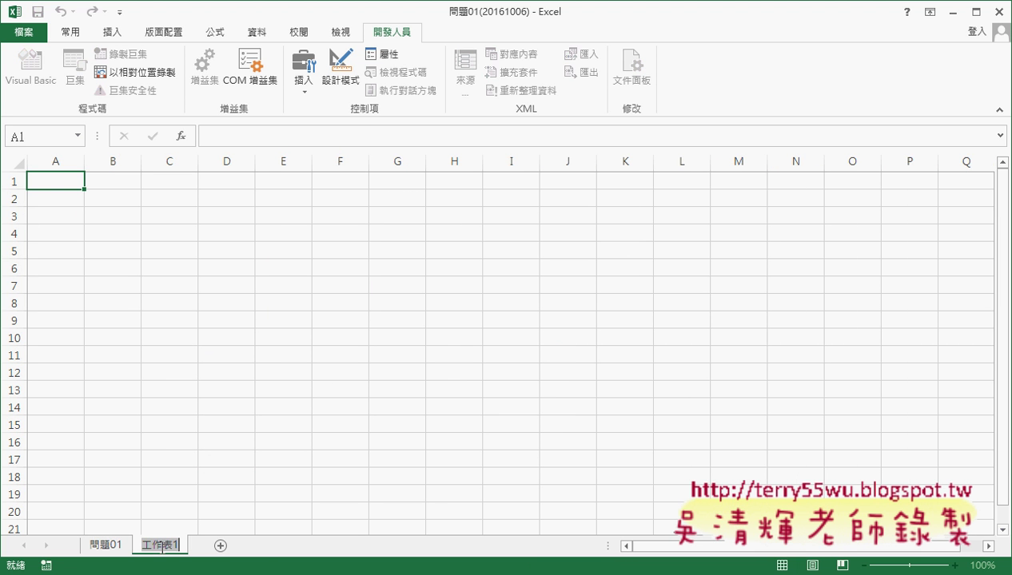
type(";elz")
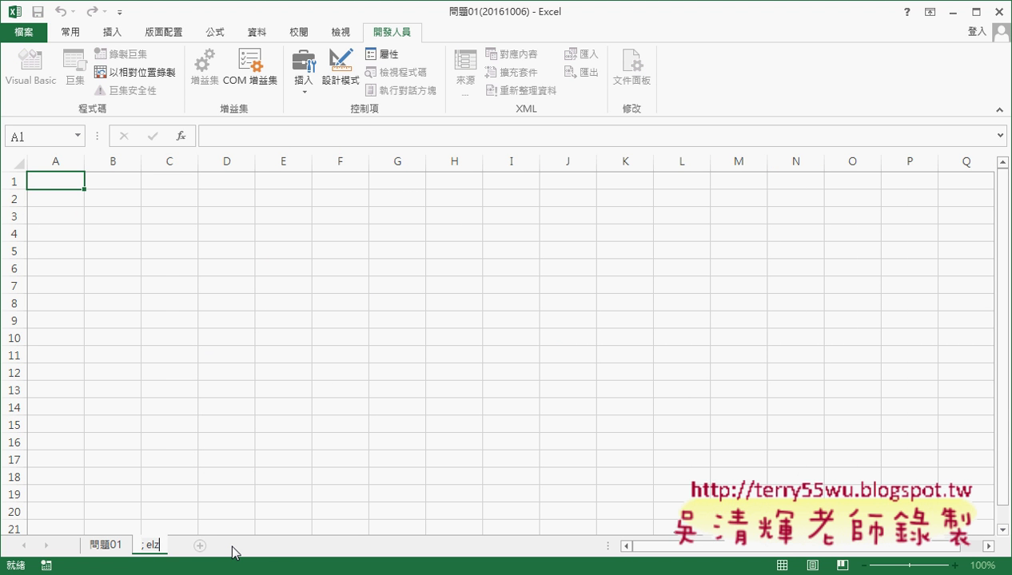
key("BackSpace")
key("BackSpace")
type("資料")
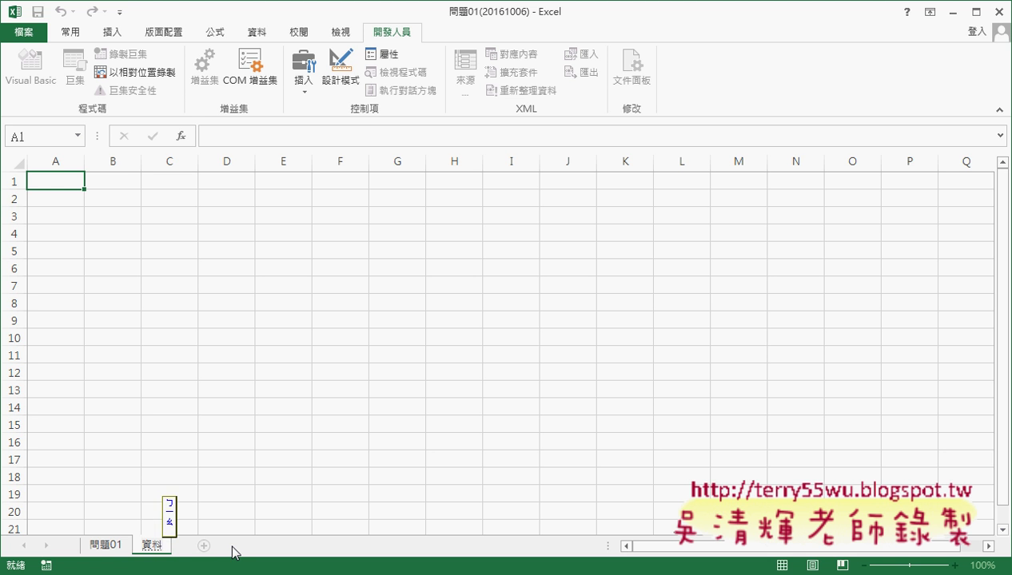
type("表")
key("Return")
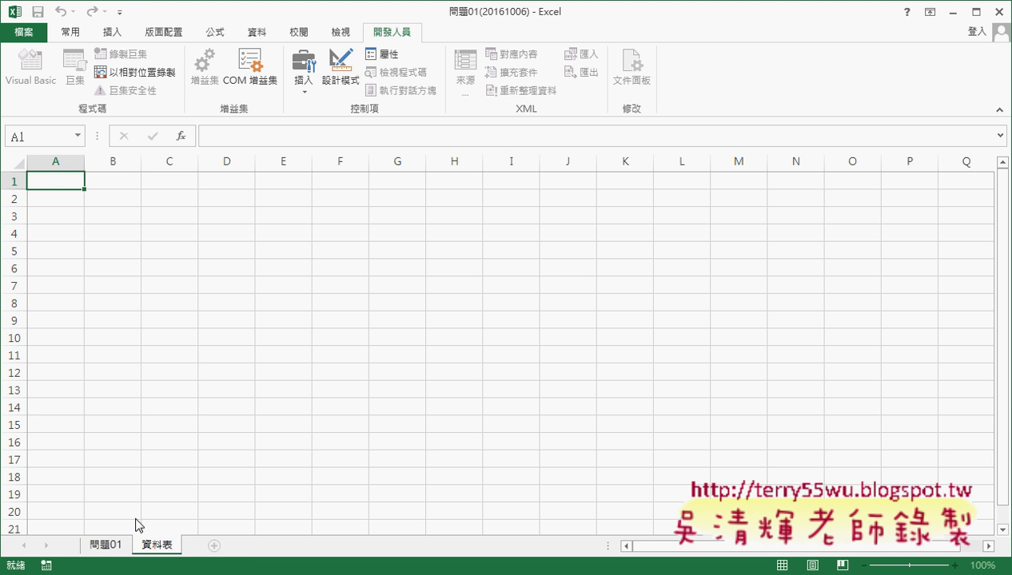
Copy the body-weight table from 問題01 into A1 of the 資料表 sheet, then switch to Access.
left_click(104, 545)
key("ctrl+c")
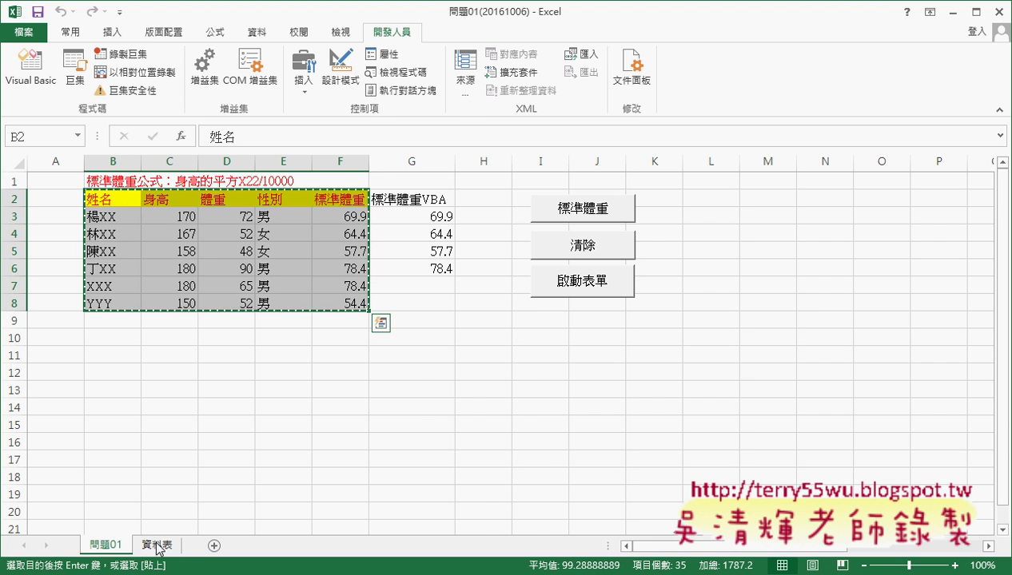
left_click(157, 545)
key("ctrl+v")
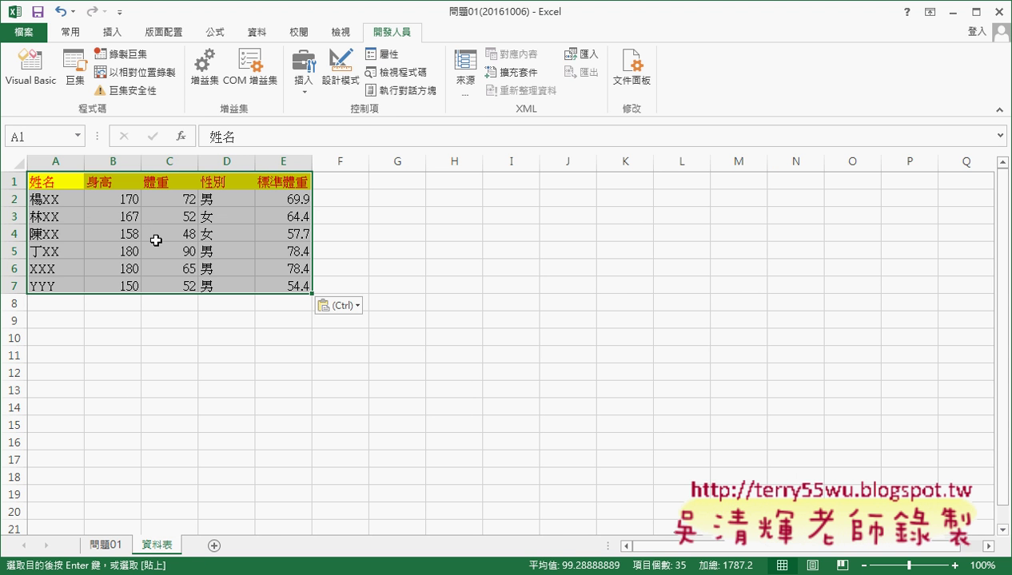
left_click_drag(48, 185, 292, 180)
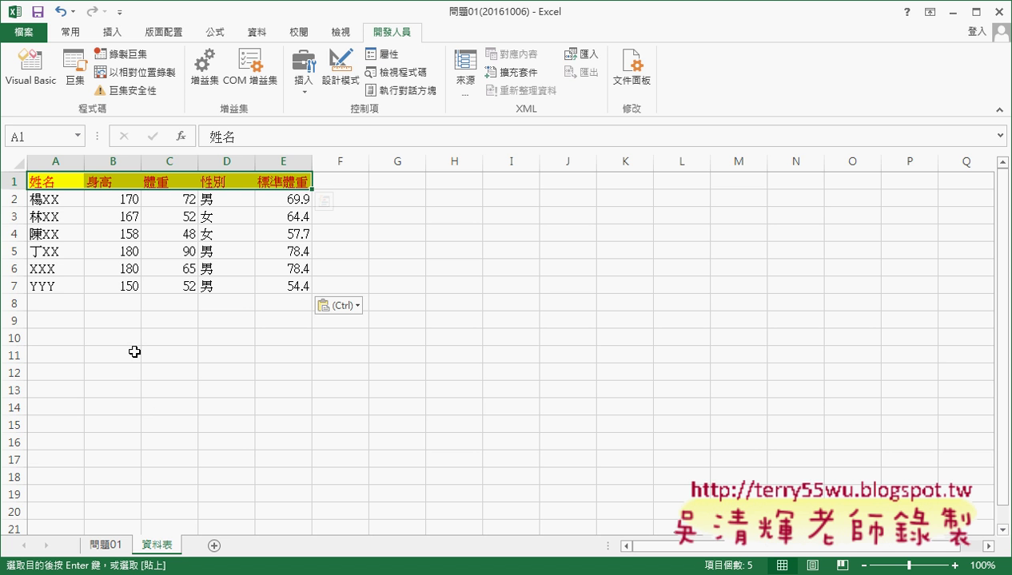
key("Escape")
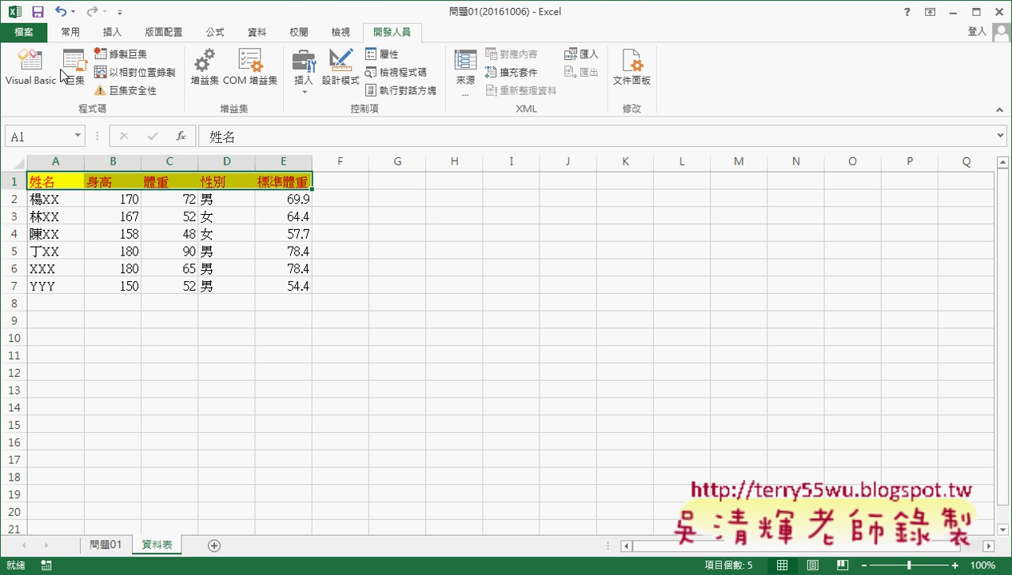
key("alt+Tab")
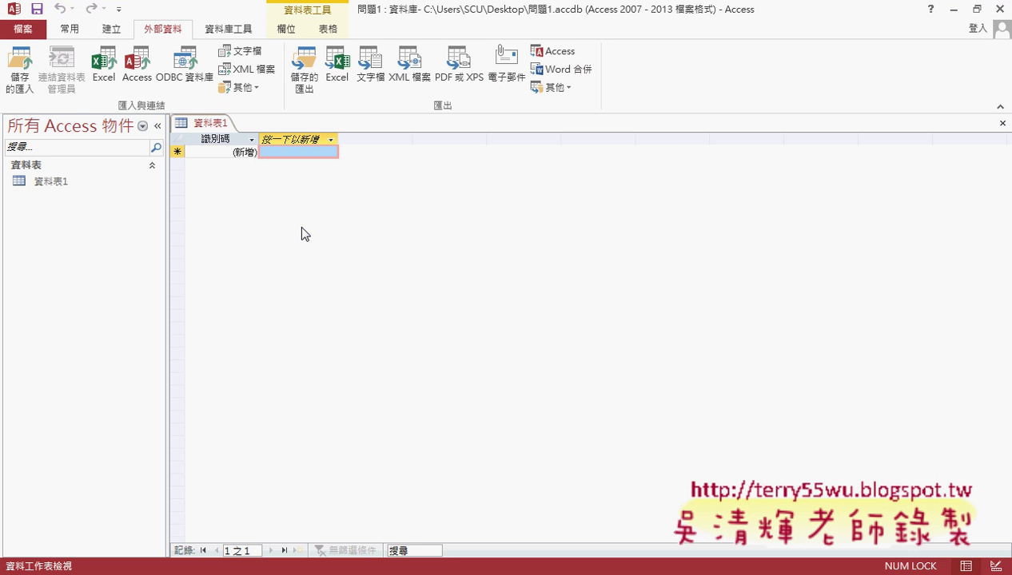
left_click(104, 66)
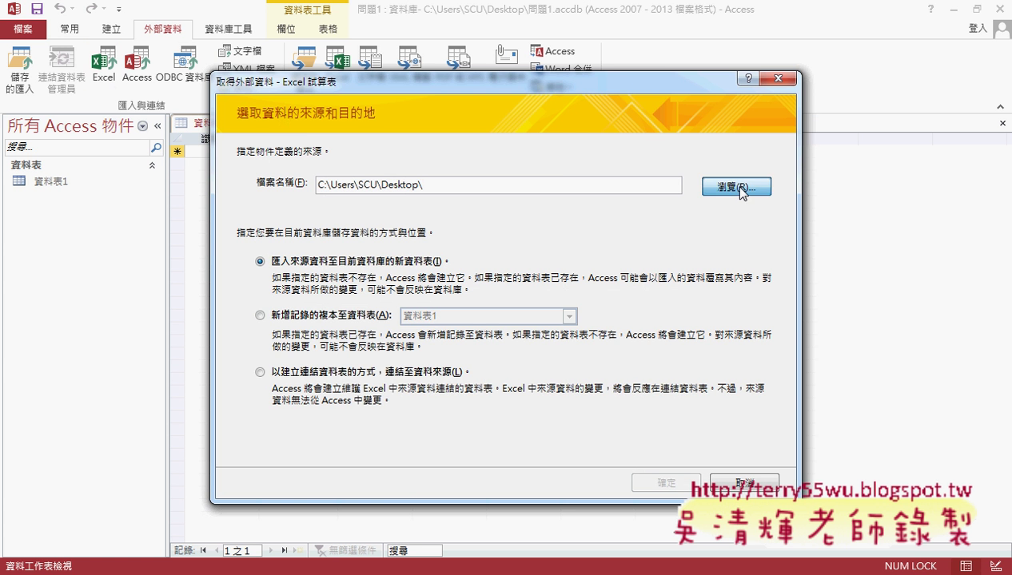
left_click(742, 187)
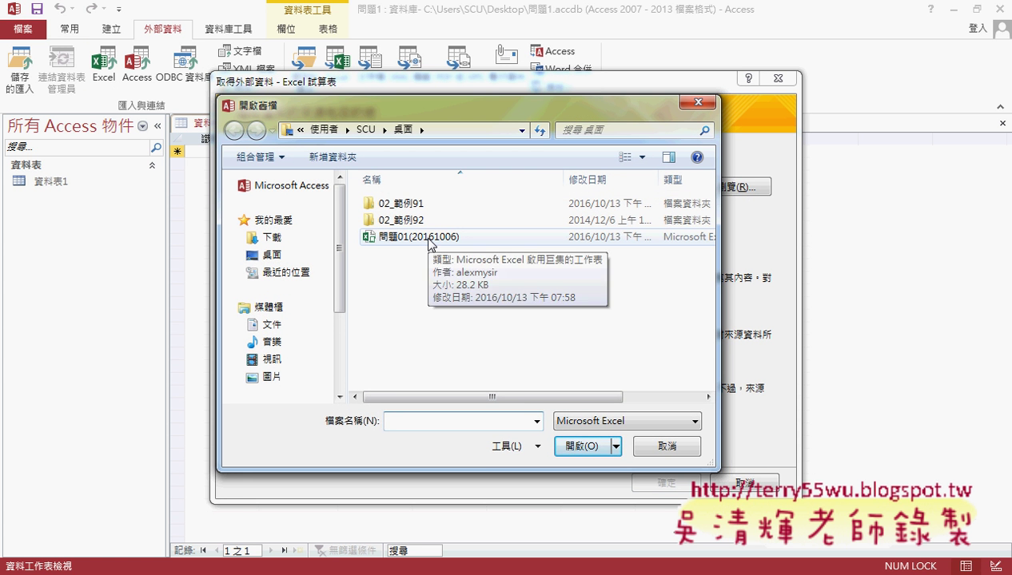
double_click(432, 238)
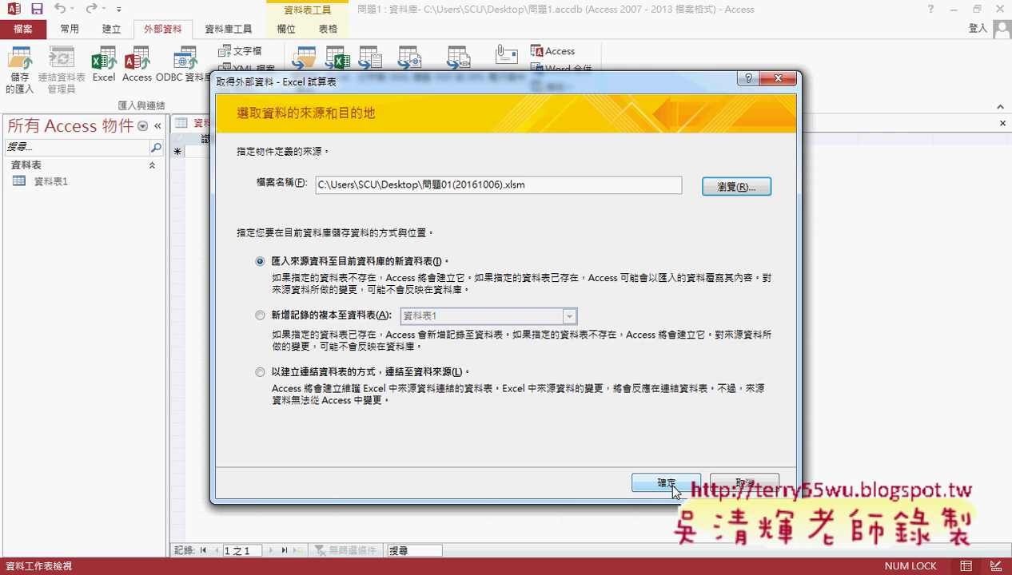
left_click(666, 484)
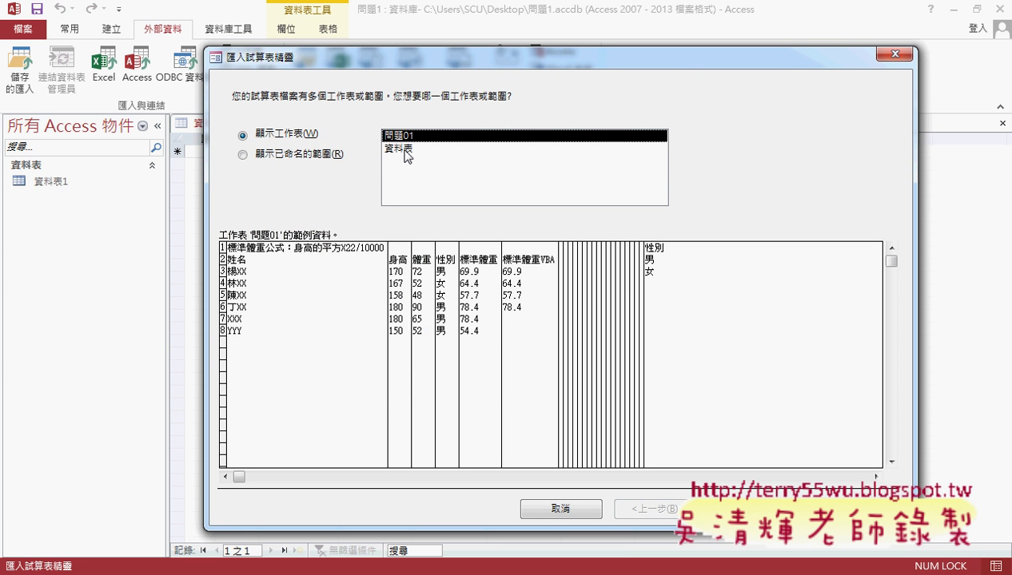
left_click(405, 150)
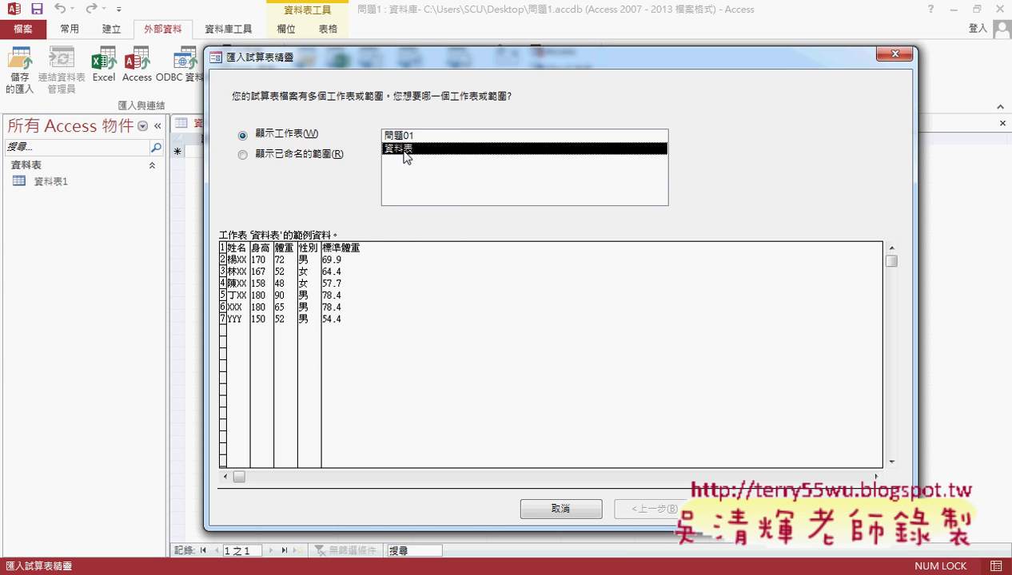
left_click(406, 137)
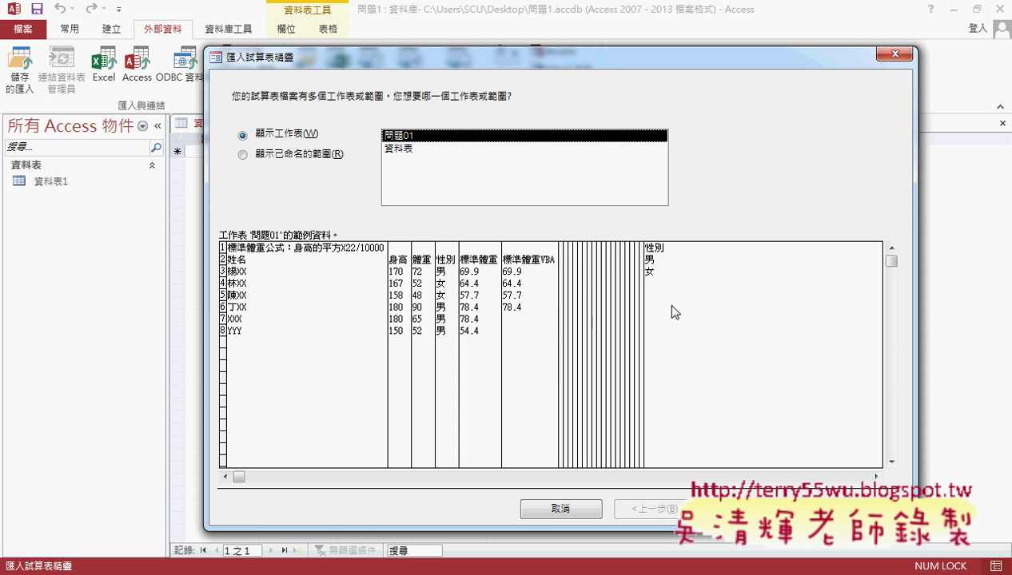
left_click(402, 151)
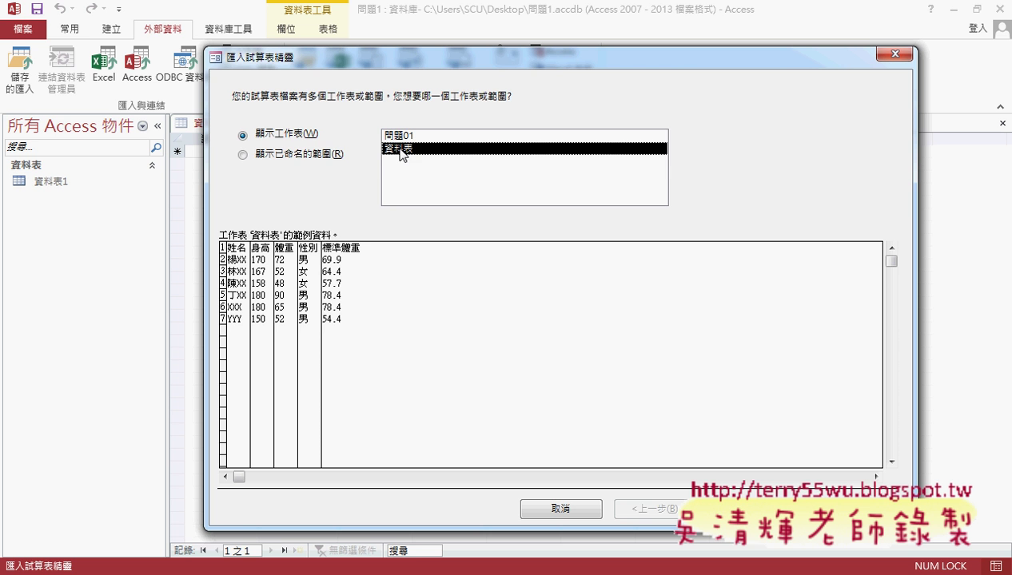
Use the first row as field names, review the fields, and set no primary key.
left_click(743, 509)
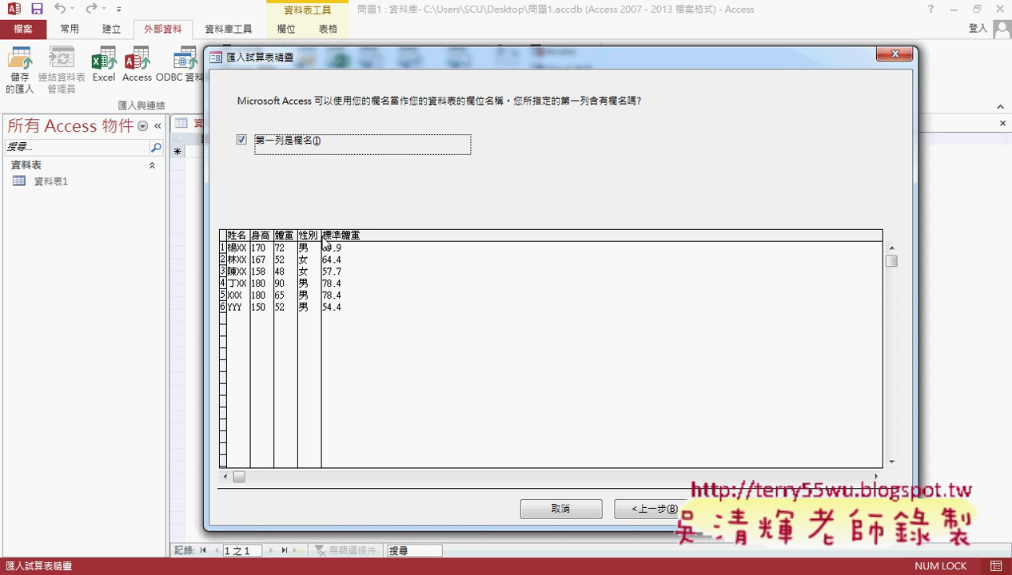
left_click(724, 508)
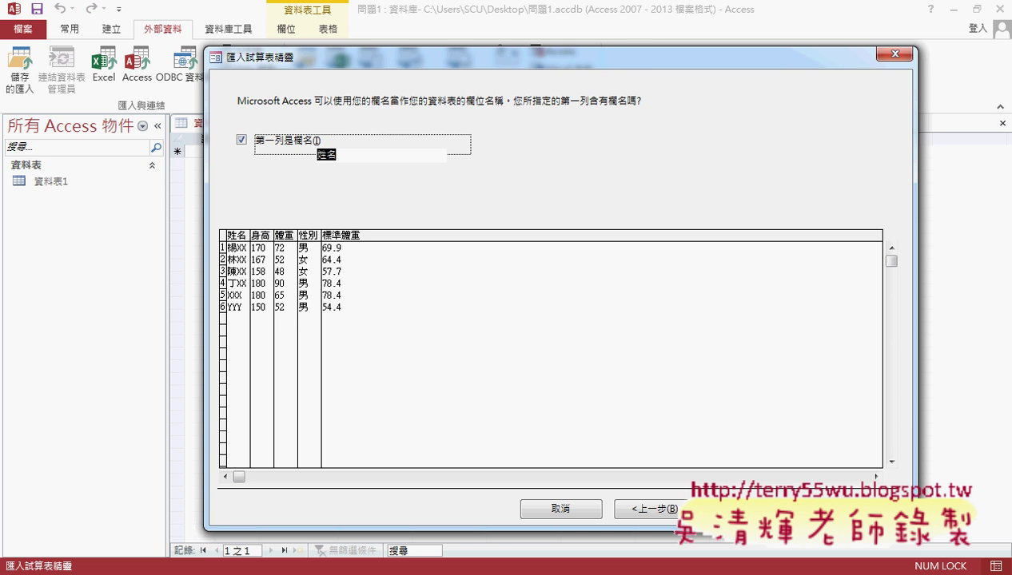
left_click(262, 279)
left_click(293, 278)
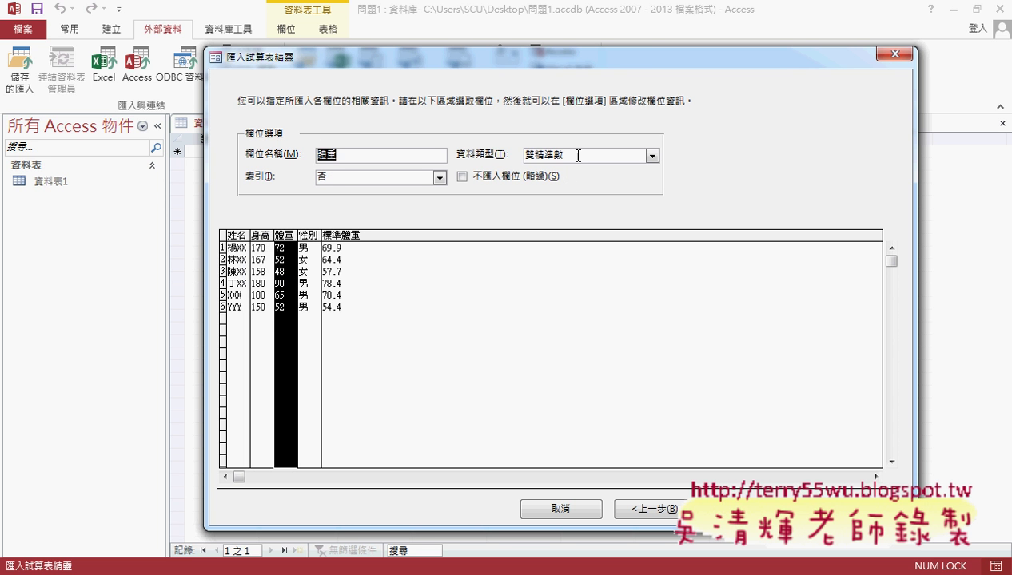
left_click(307, 280)
left_click(339, 280)
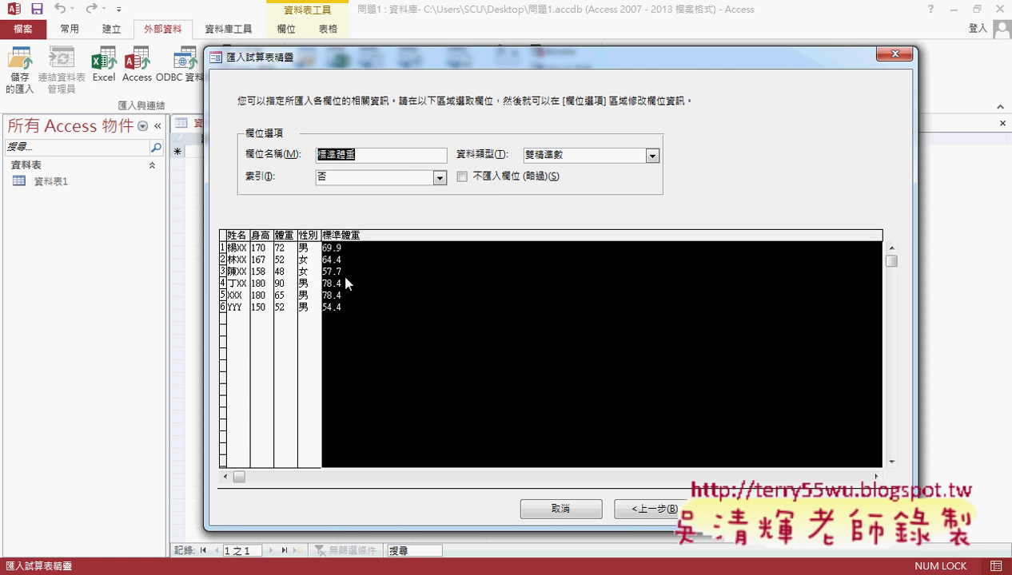
left_click(723, 509)
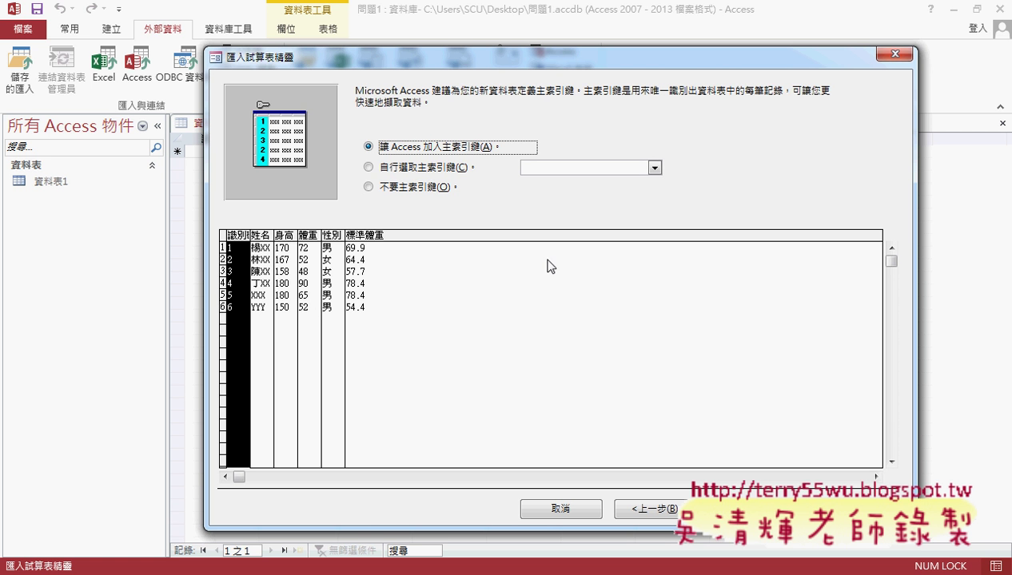
left_click(404, 195)
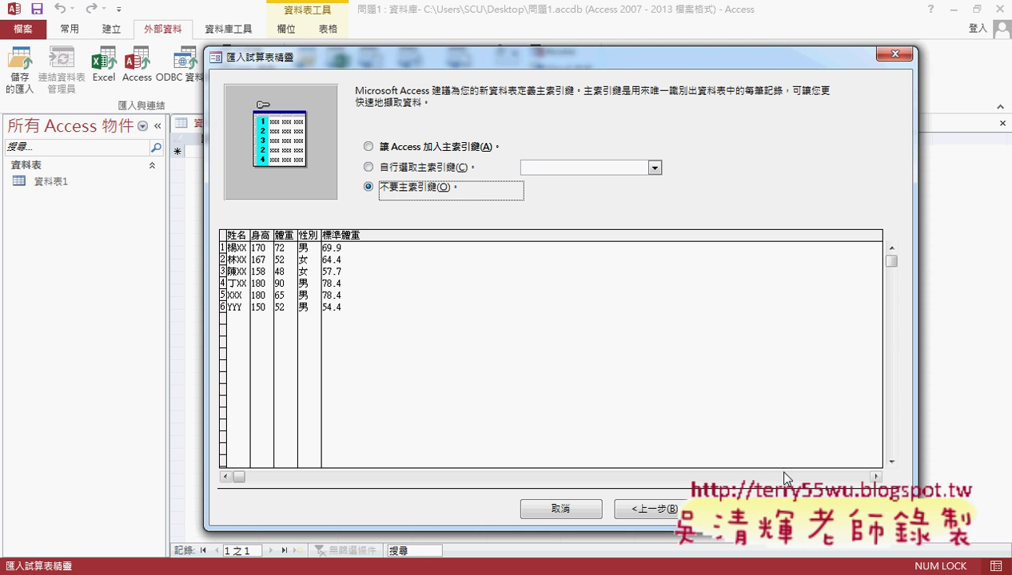
Finish the import without saving import steps and open the 資料表 table's six records.
left_click(847, 508)
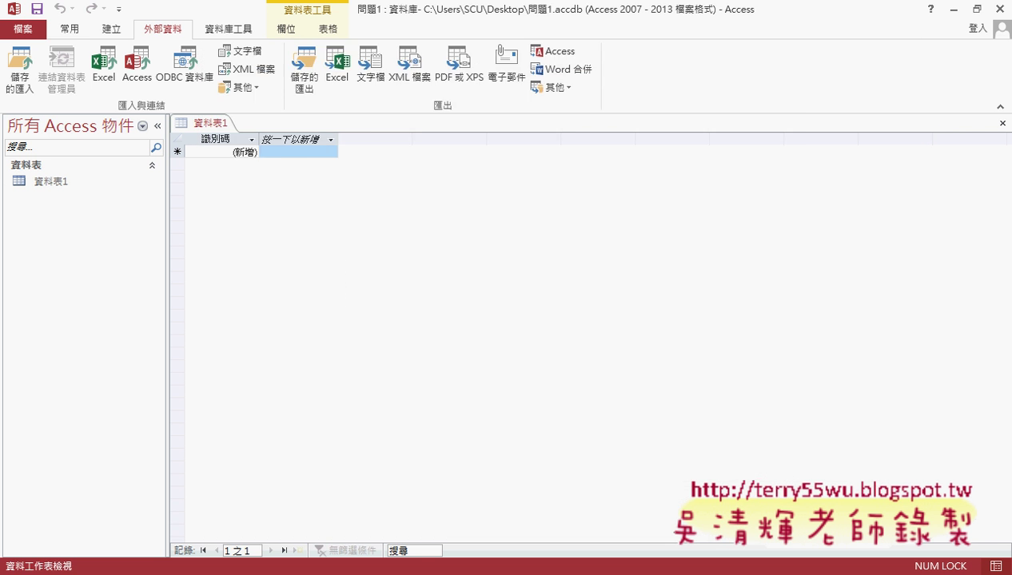
left_click(755, 508)
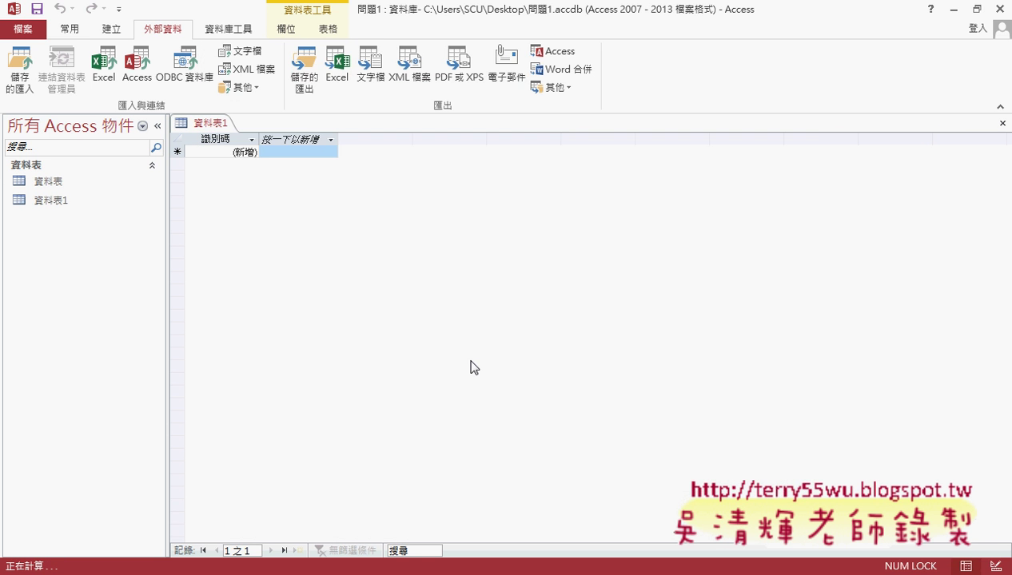
left_click(57, 183)
double_click(57, 184)
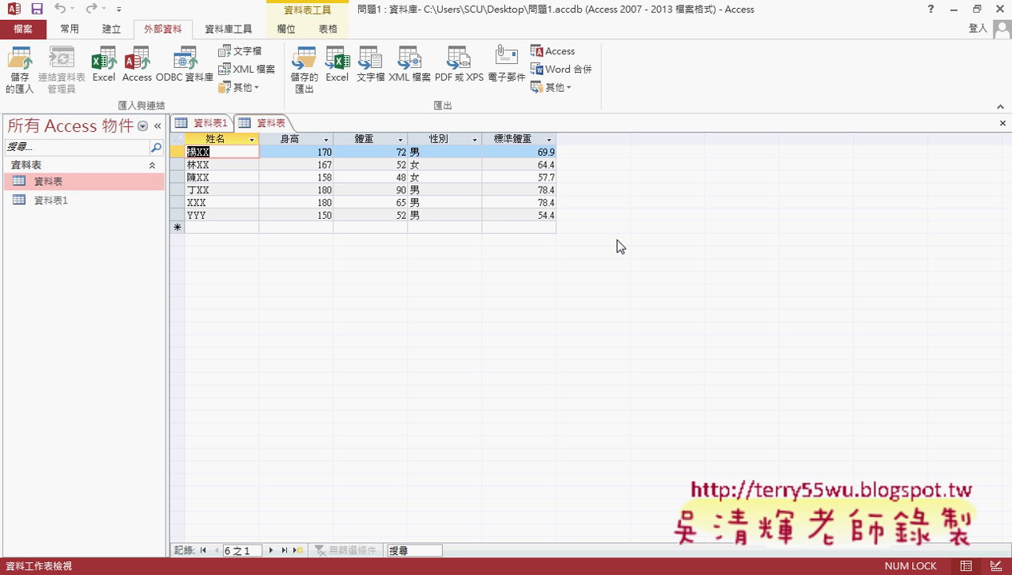
left_click(304, 569)
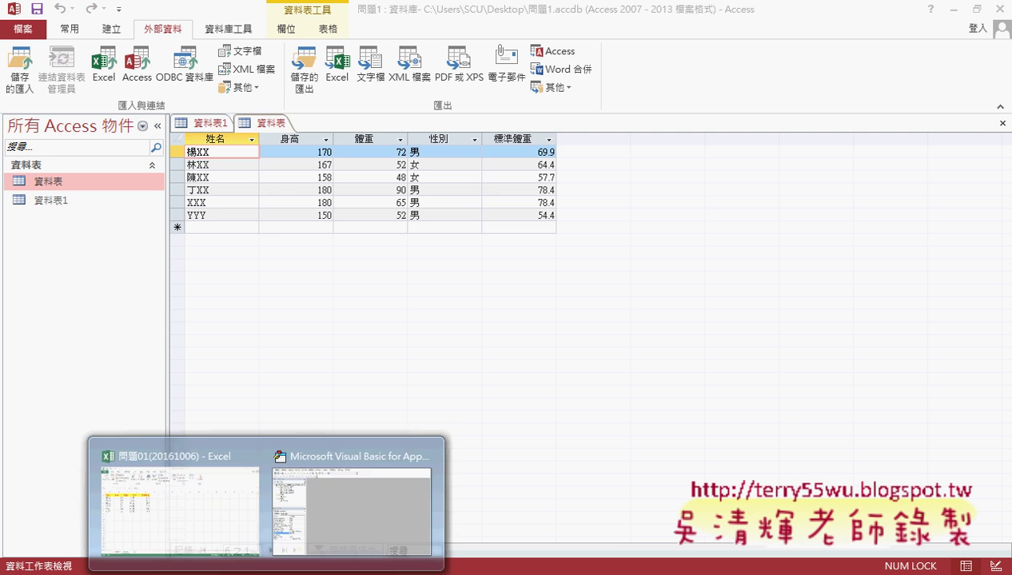
left_click(185, 507)
left_click(108, 534)
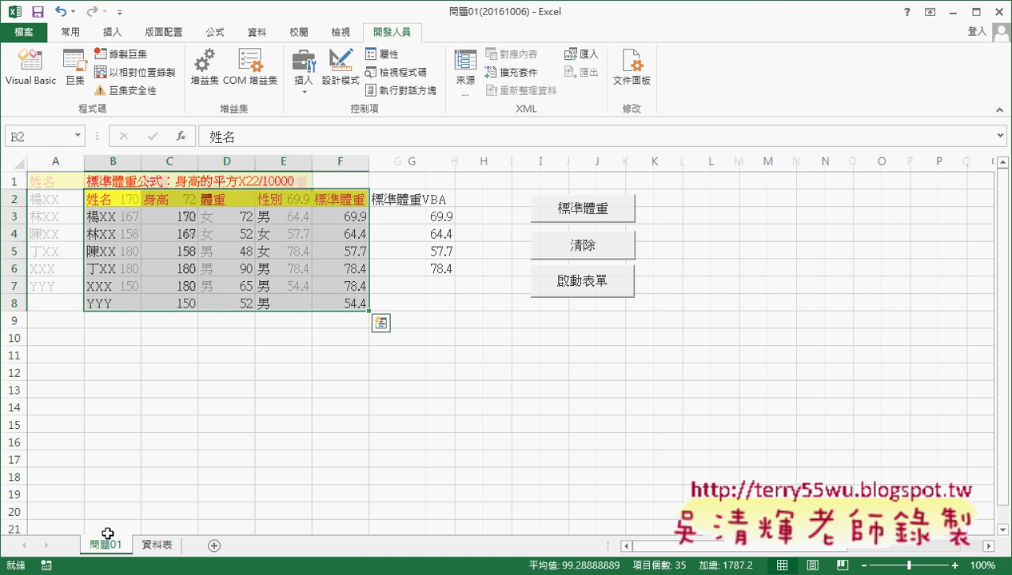
left_click_drag(104, 303, 359, 302)
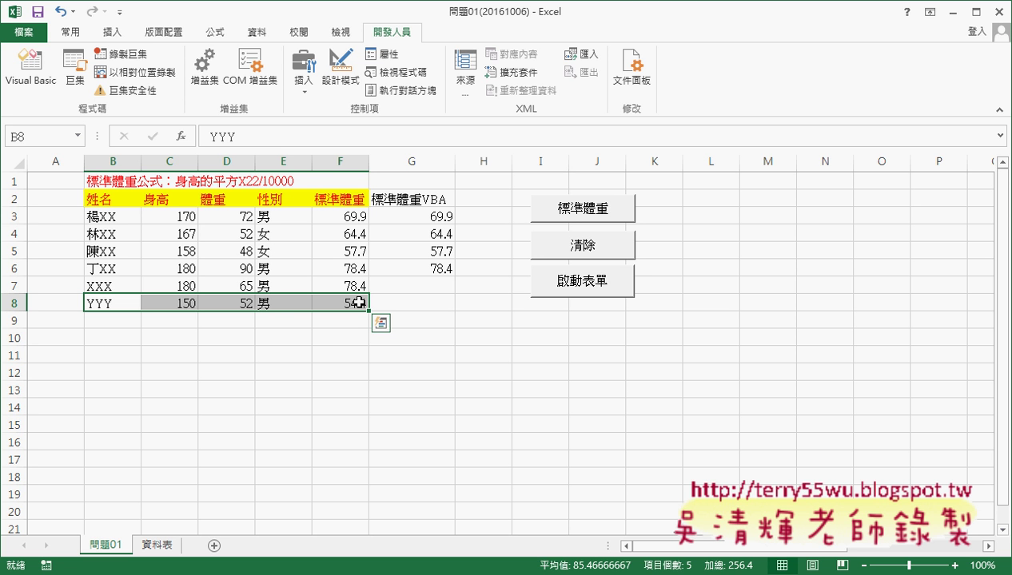
left_click_drag(120, 215, 343, 307)
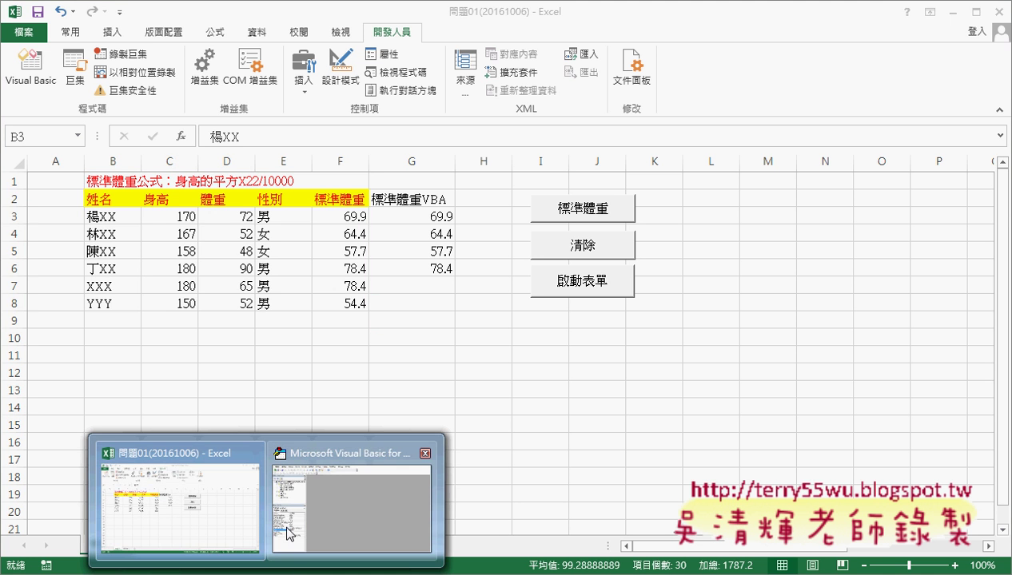
left_click(297, 518)
left_click(99, 125)
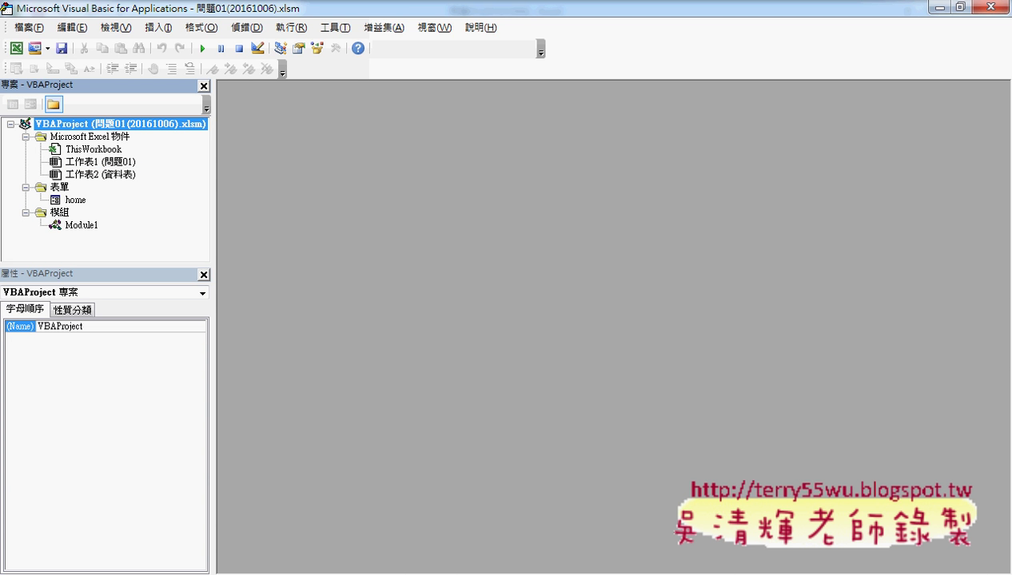
left_click(303, 511)
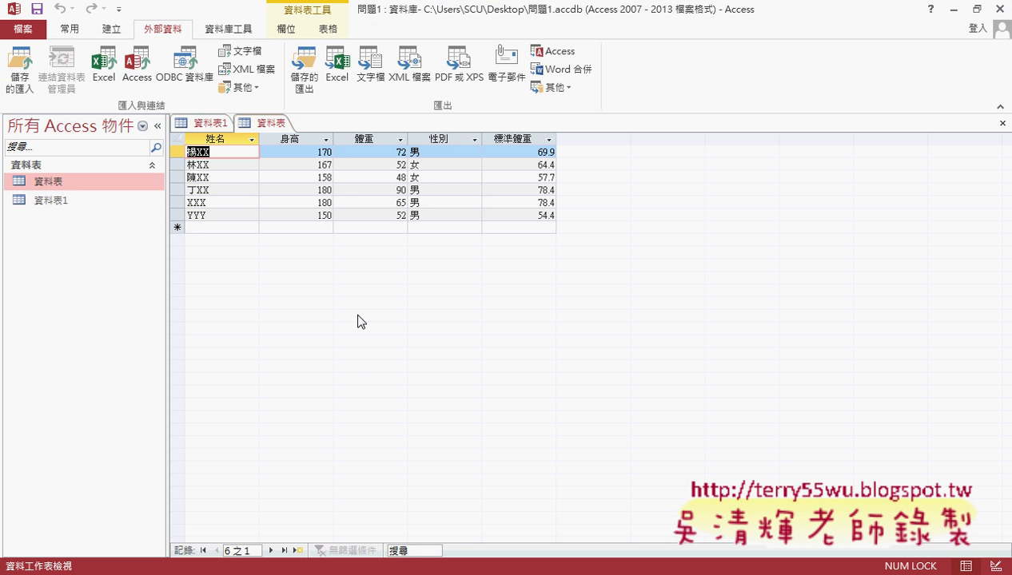